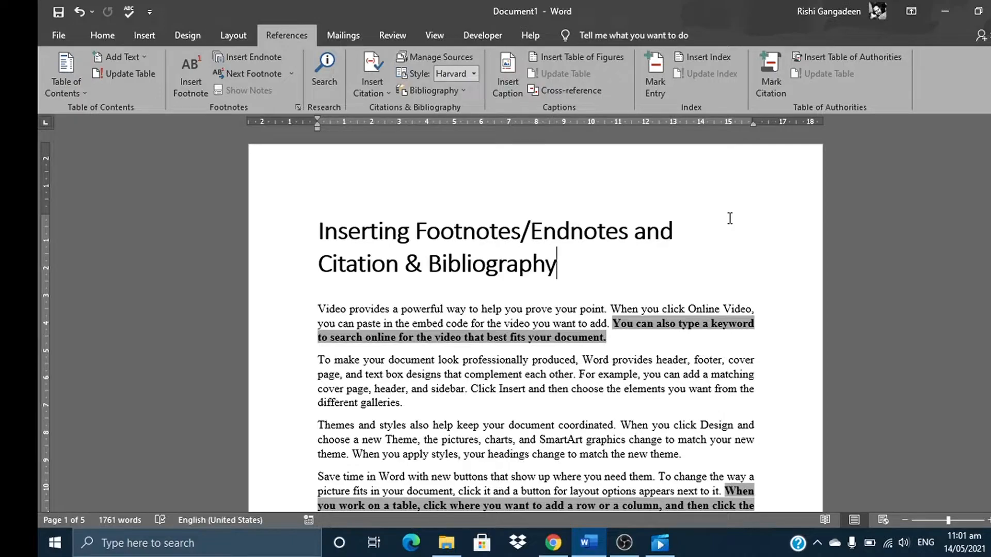
# Insert a footnote at the end of the grey-highlighted sentence in the first paragraph, with the text "Type your content"
pyautogui.scroll(-15, 535, 320)
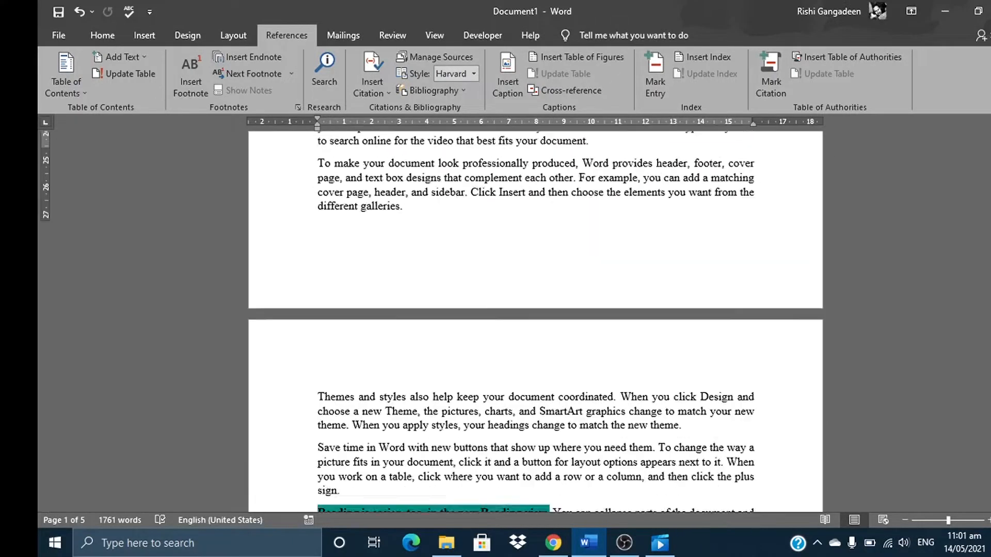
pyautogui.scroll(-20, 535, 320)
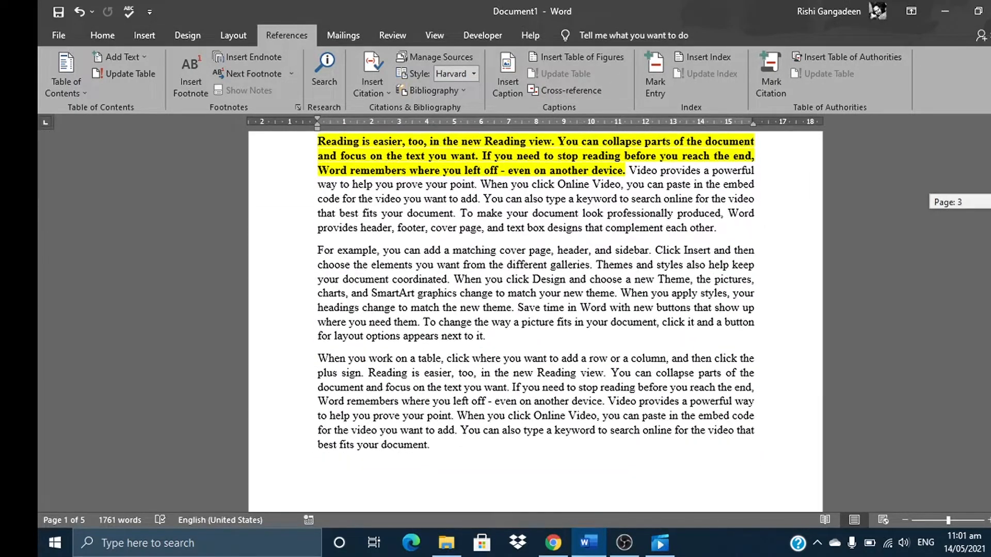
pyautogui.scroll(20, 535, 320)
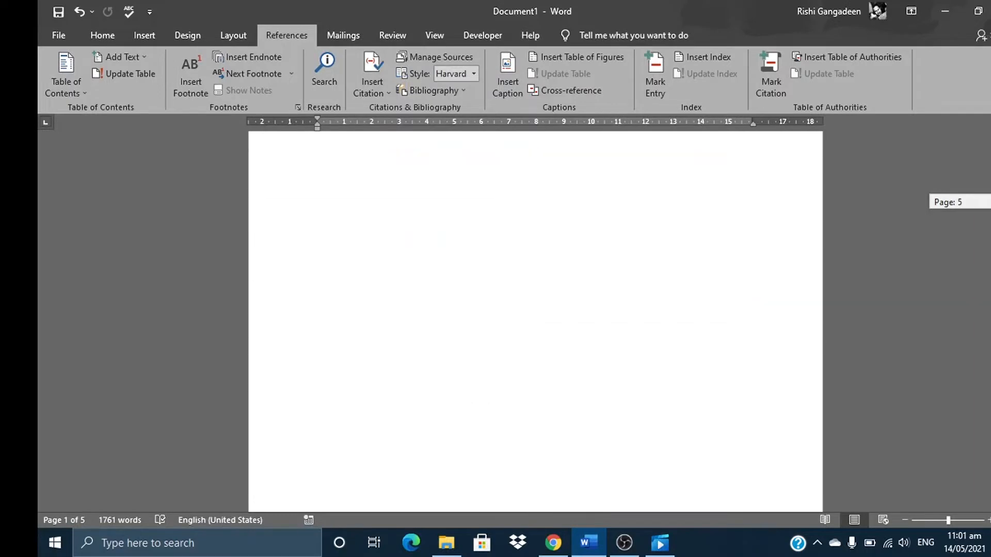
pyautogui.scroll(7, 535, 320)
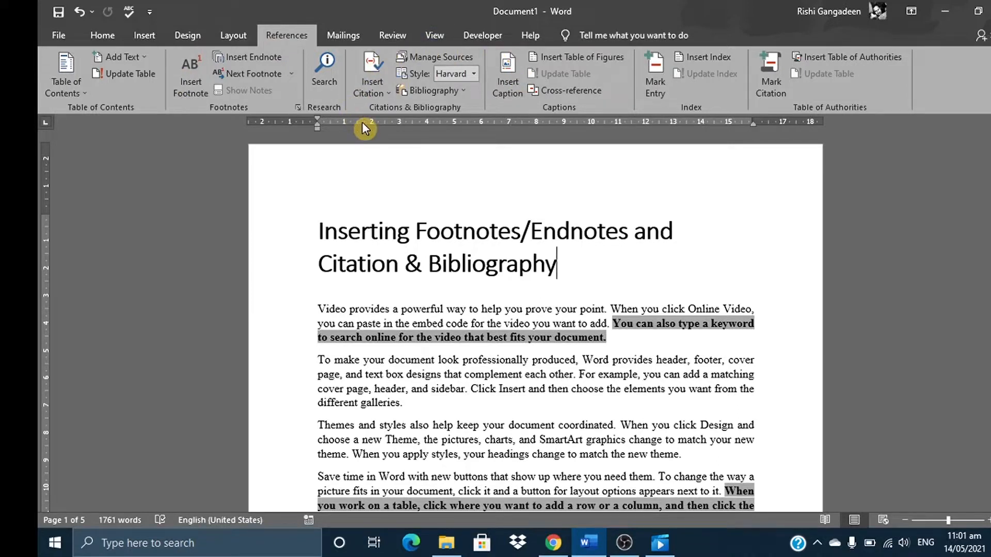
pyautogui.click(617, 335)
pyautogui.moveTo(990, 147); pyautogui.dragTo(990, 258)
pyautogui.moveTo(989, 207); pyautogui.dragTo(990, 147)
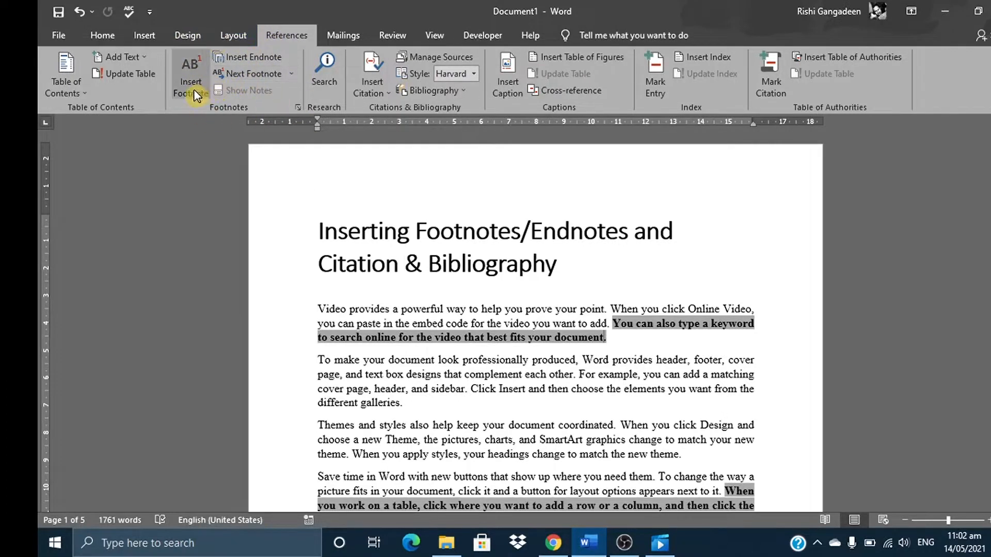
pyautogui.click(190, 68)
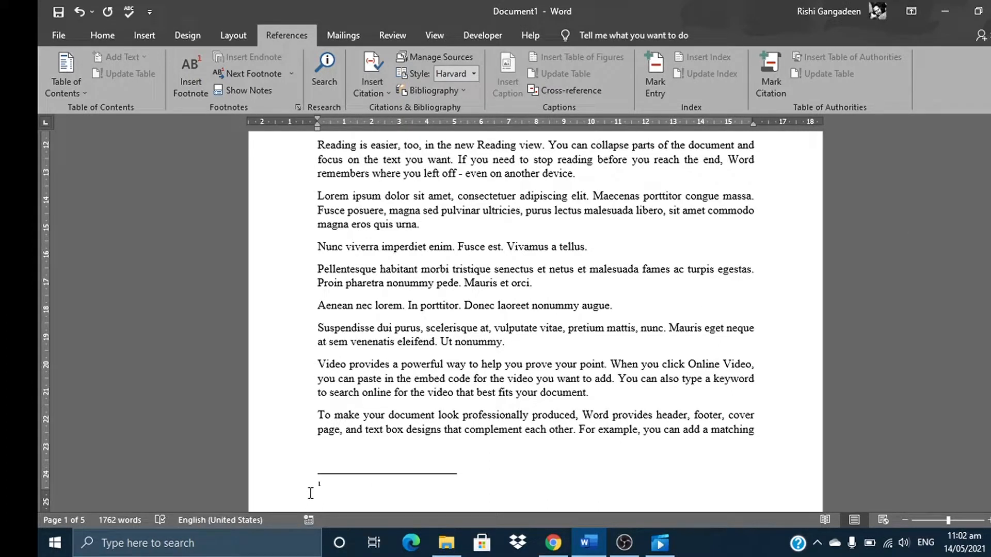
pyautogui.write('Type')
pyautogui.write(' t')
pyautogui.write('your content')
# Insert a footnote after "plus sign" in the second grey-highlighted sentence on page 1, with the text "Enter second text"
pyautogui.moveTo(990, 181); pyautogui.dragTo(990, 159)
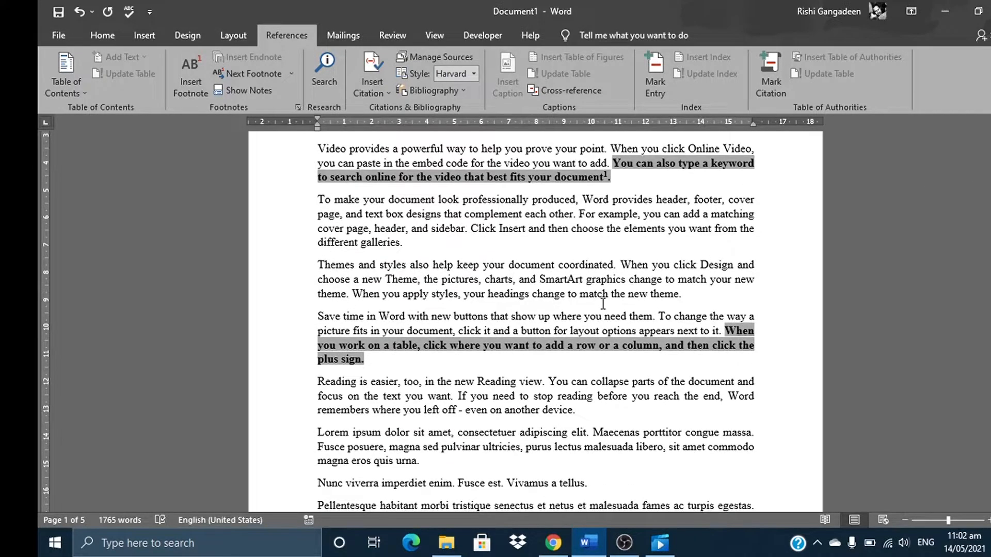
pyautogui.click(368, 360)
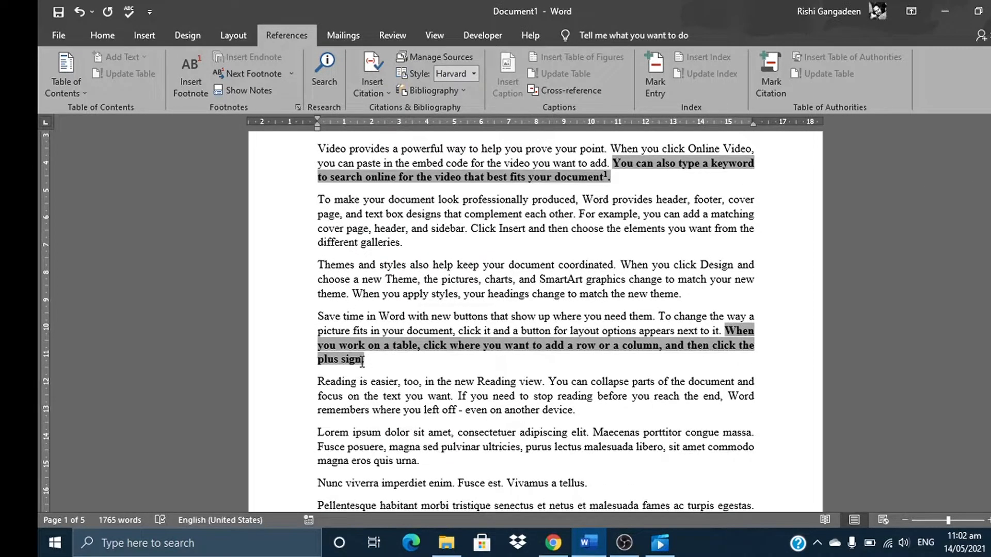
pyautogui.click(186, 76)
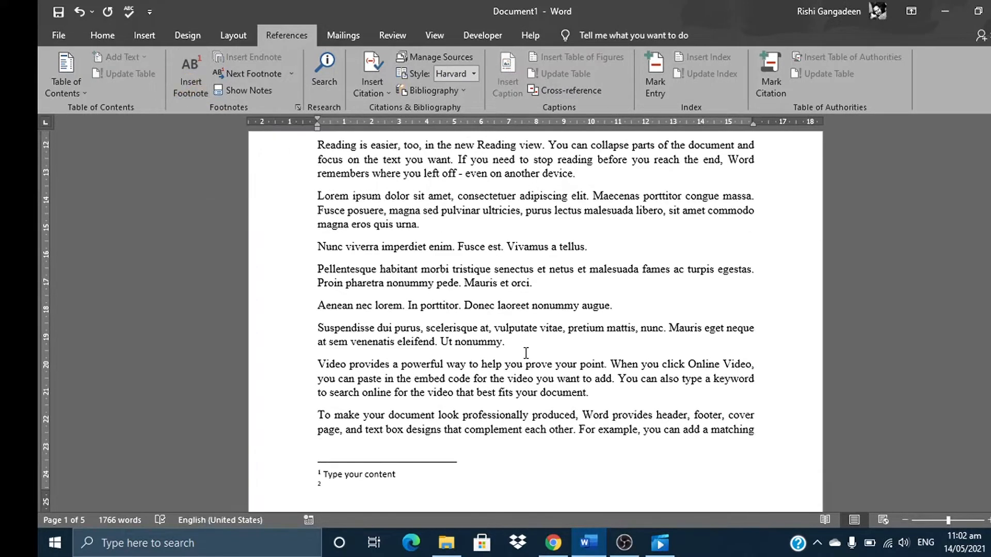
pyautogui.write('Enter second')
pyautogui.write('text')
# On page 2, insert a footnote after "to match your new theme", with the text "Third footnote"
pyautogui.moveTo(990, 179); pyautogui.dragTo(990, 226)
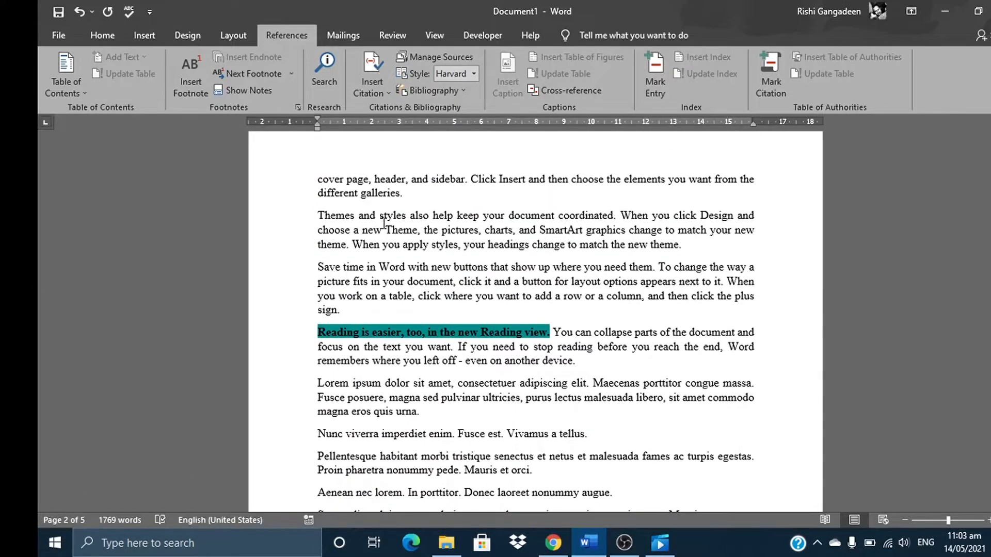
pyautogui.click(345, 248)
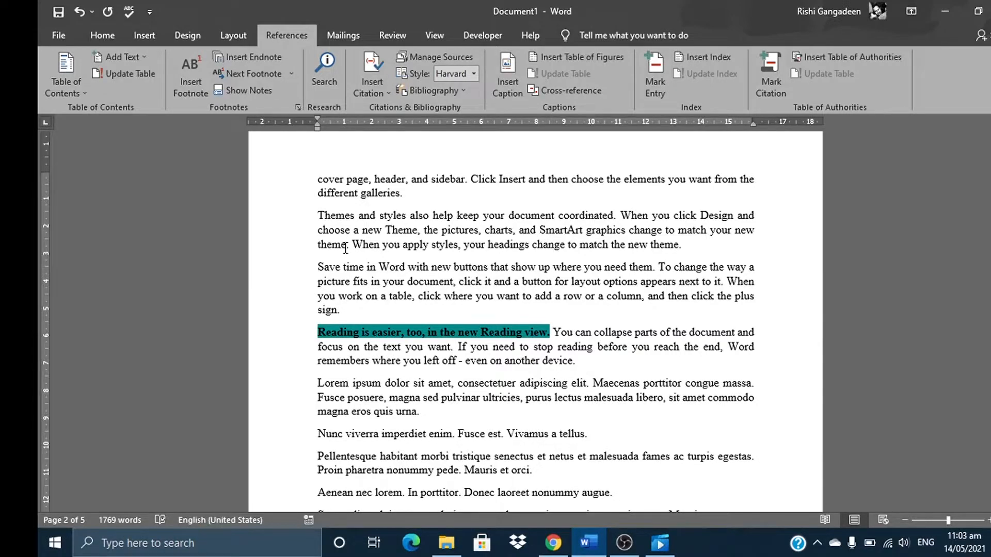
pyautogui.click(191, 66)
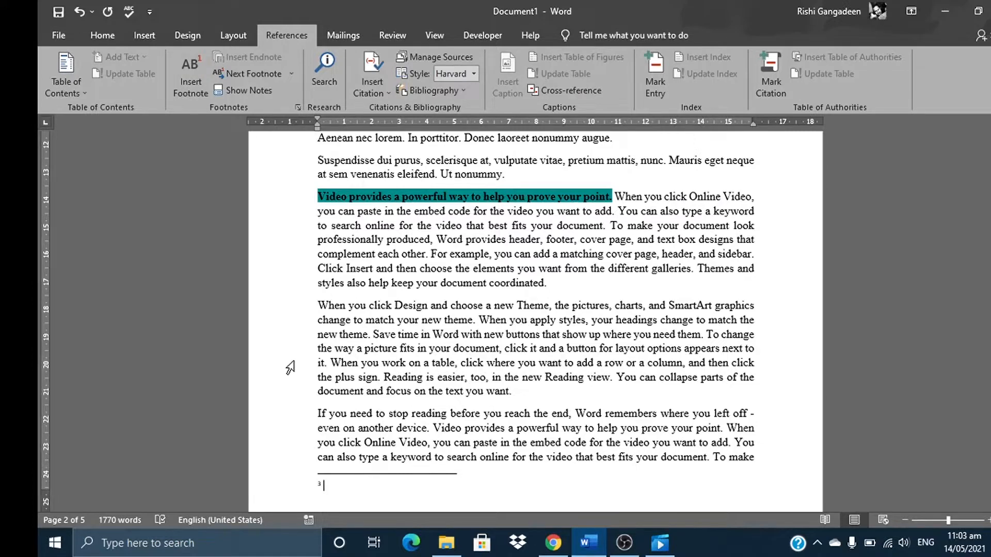
pyautogui.write('Third footnote')
# Delete the first footnote by removing its reference mark after "best fits your document" on page 1
pyautogui.scroll(15, 312, 483)
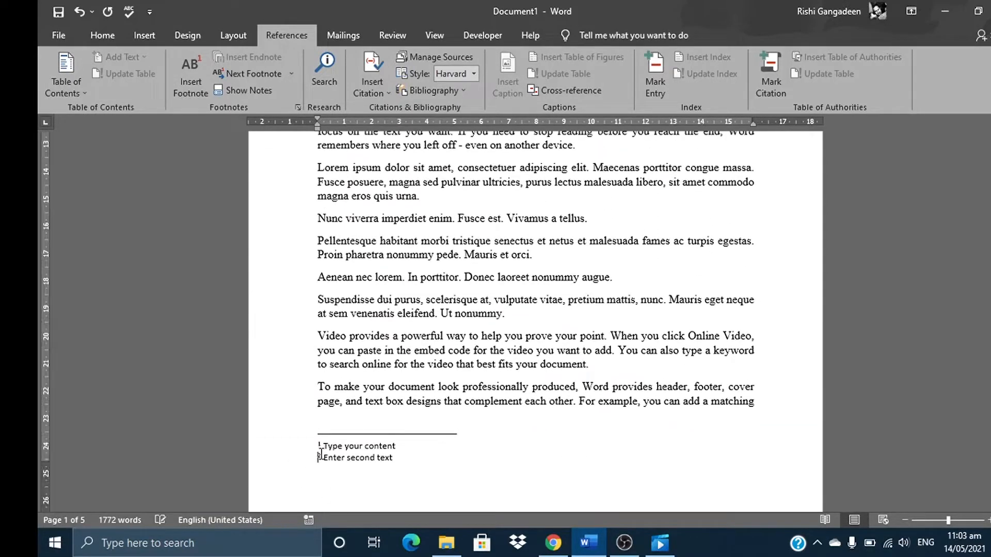
pyautogui.scroll(1, 319, 457)
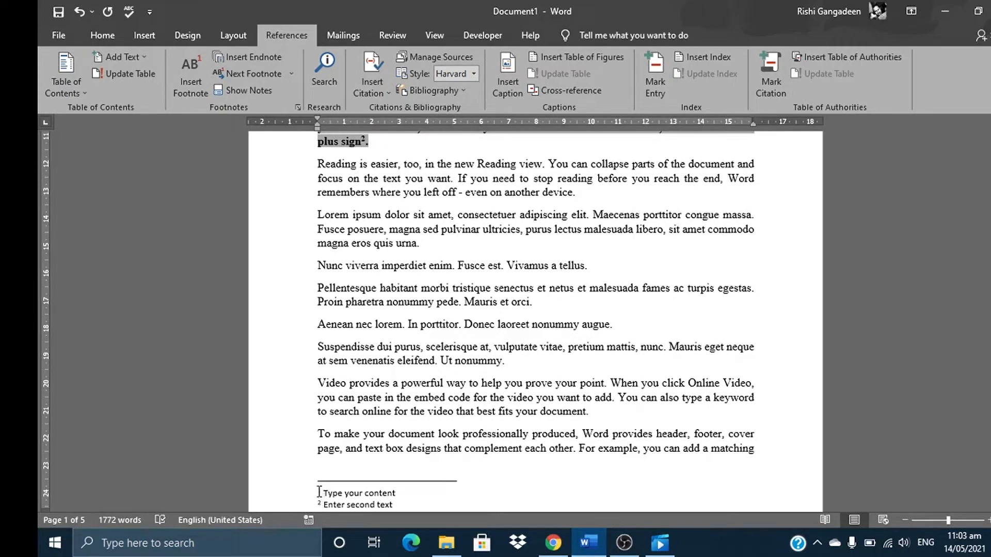
pyautogui.scroll(1, 319, 492)
pyautogui.scroll(2, 319, 492)
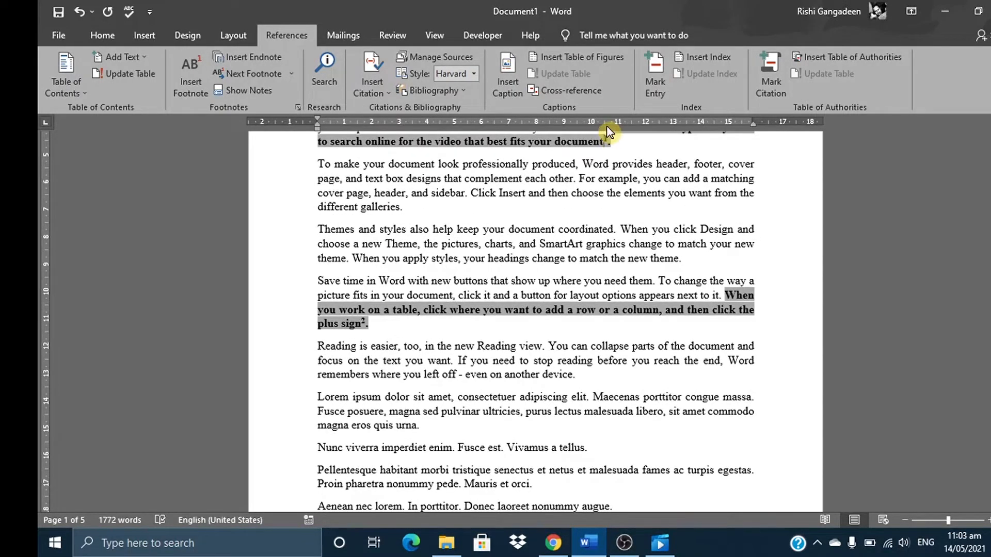
pyautogui.click(609, 140)
pyautogui.press('BackSpace')
pyautogui.press('BackSpace')
# Highlight the page 2 text from "Themes and styles" to the footnote mark after "new theme" in grey
pyautogui.moveTo(990, 163); pyautogui.dragTo(990, 223)
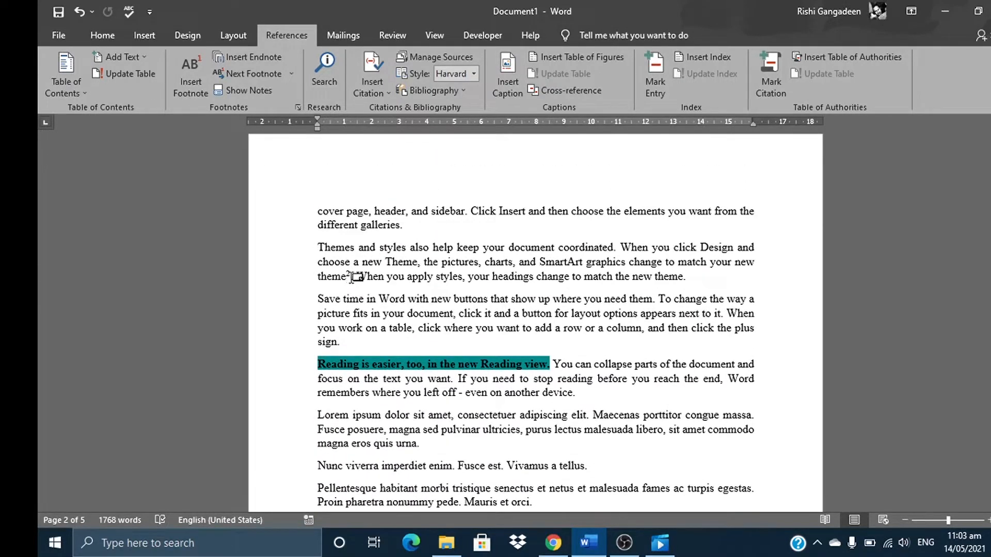
pyautogui.moveTo(351, 276); pyautogui.dragTo(308, 244)
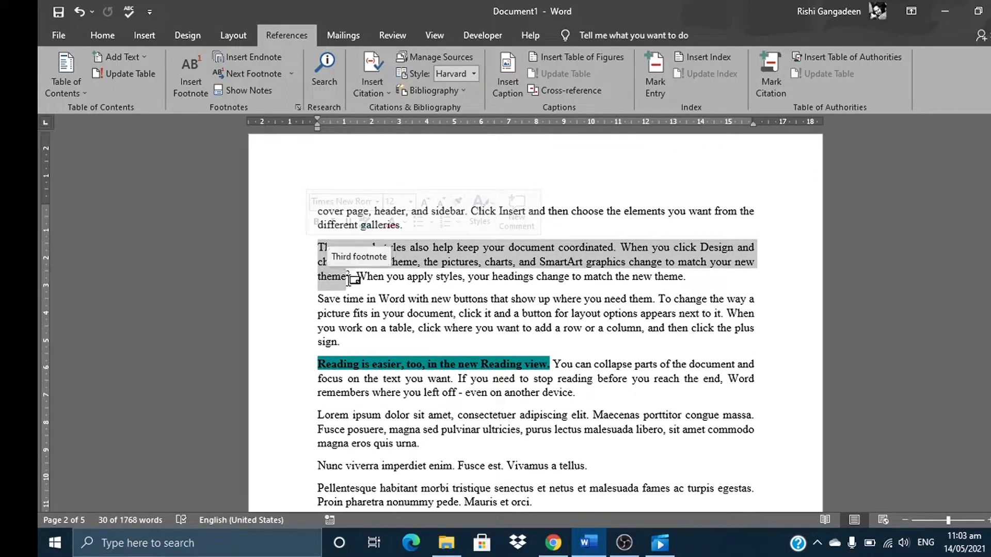
pyautogui.moveTo(348, 282); pyautogui.dragTo(317, 248)
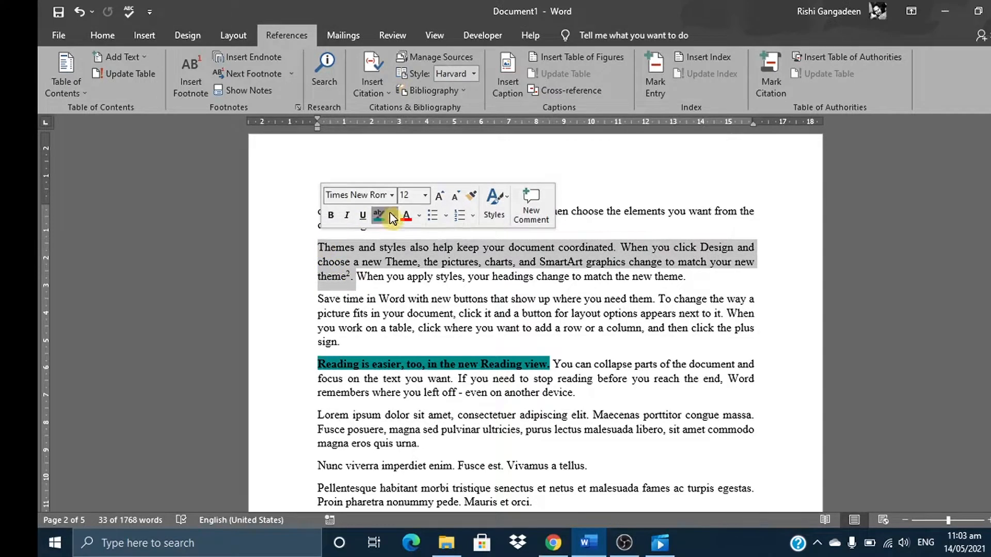
pyautogui.click(392, 216)
pyautogui.click(434, 287)
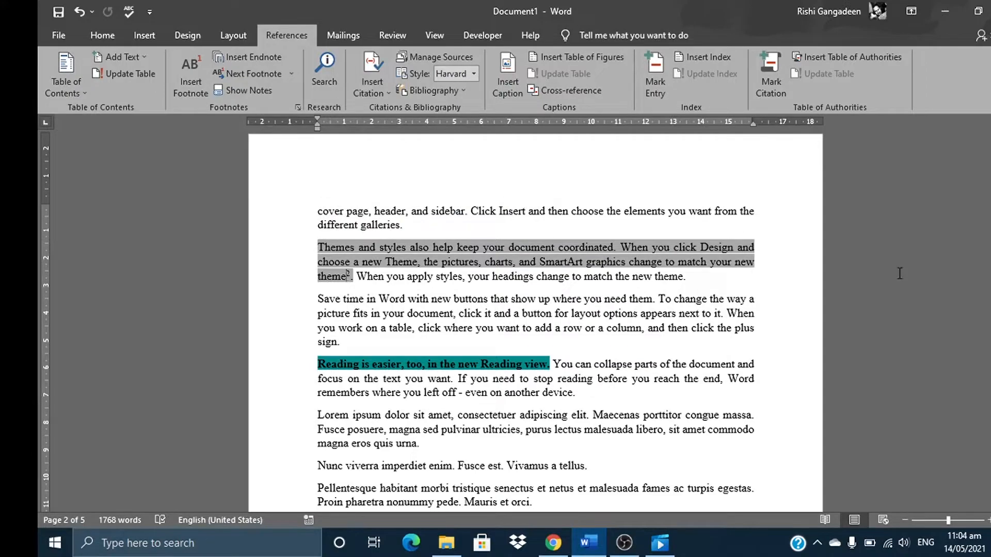
# Insert an endnote after the teal-highlighted sentence ending "Reading view" on page 2, with the text "Enter our endnote here"
pyautogui.moveTo(990, 218); pyautogui.dragTo(990, 195)
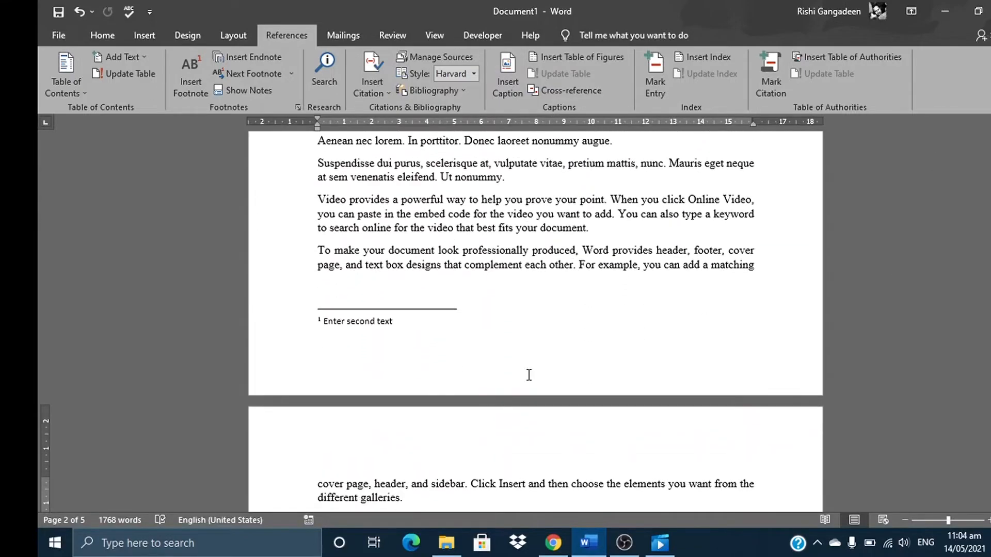
pyautogui.click(401, 331)
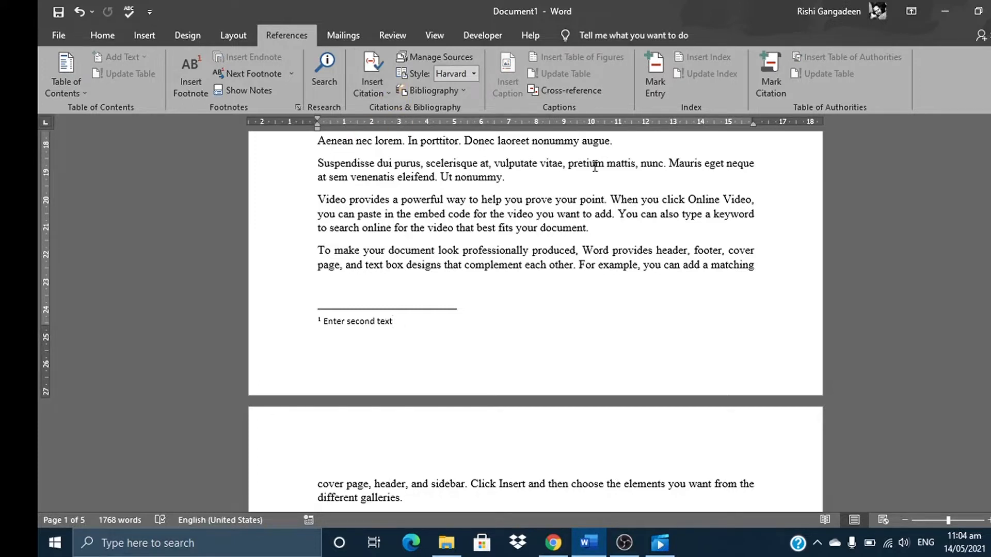
pyautogui.moveTo(990, 186); pyautogui.dragTo(990, 227)
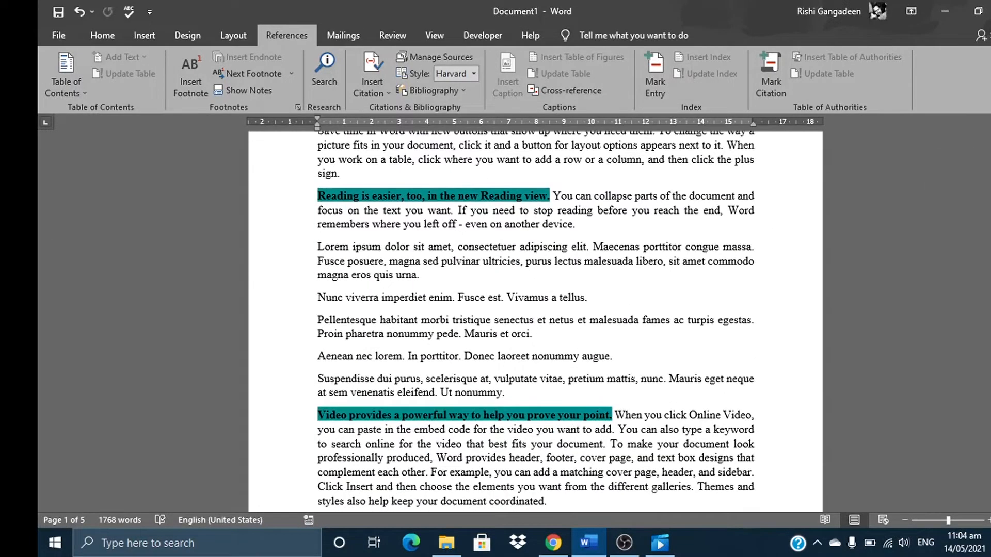
pyautogui.click(548, 197)
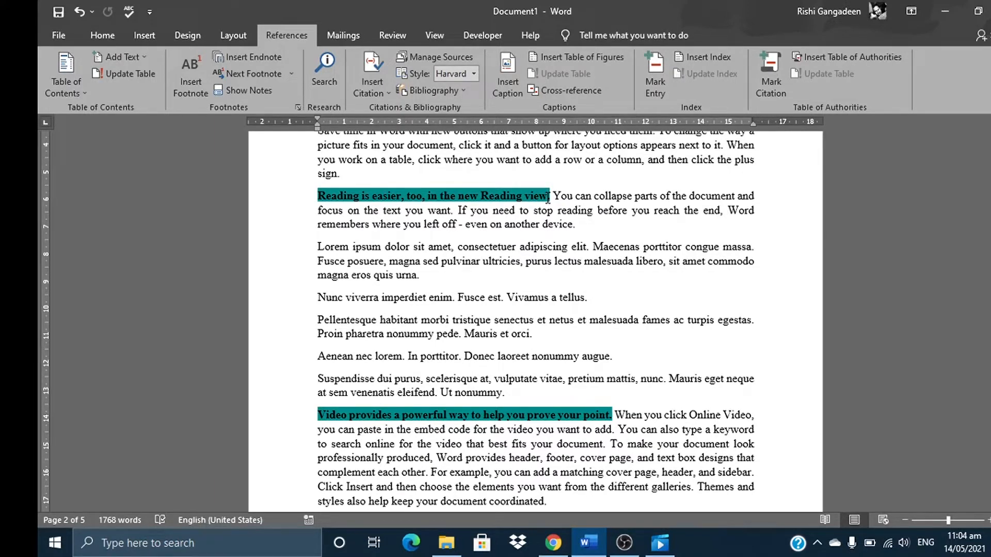
pyautogui.click(237, 62)
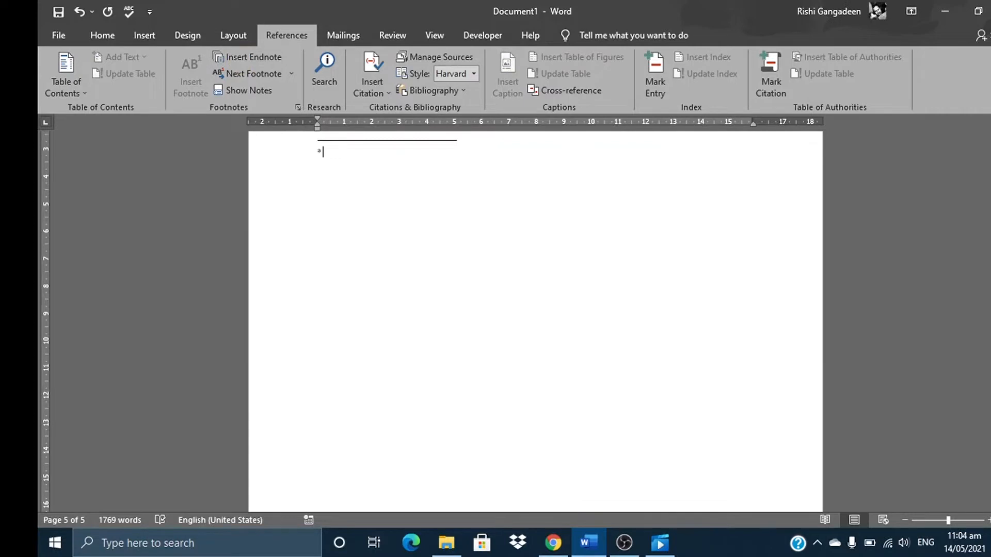
pyautogui.moveTo(990, 449)
pyautogui.mouseDown()
pyautogui.moveTo(990, 417)
pyautogui.moveTo(990, 440)
pyautogui.mouseUp()
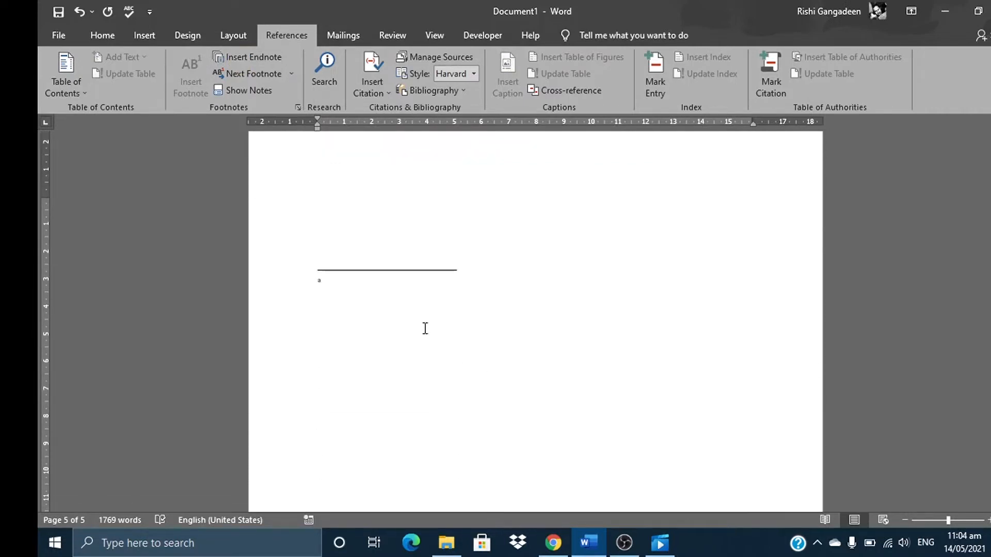
pyautogui.write('Enter')
pyautogui.write('our endnote here')
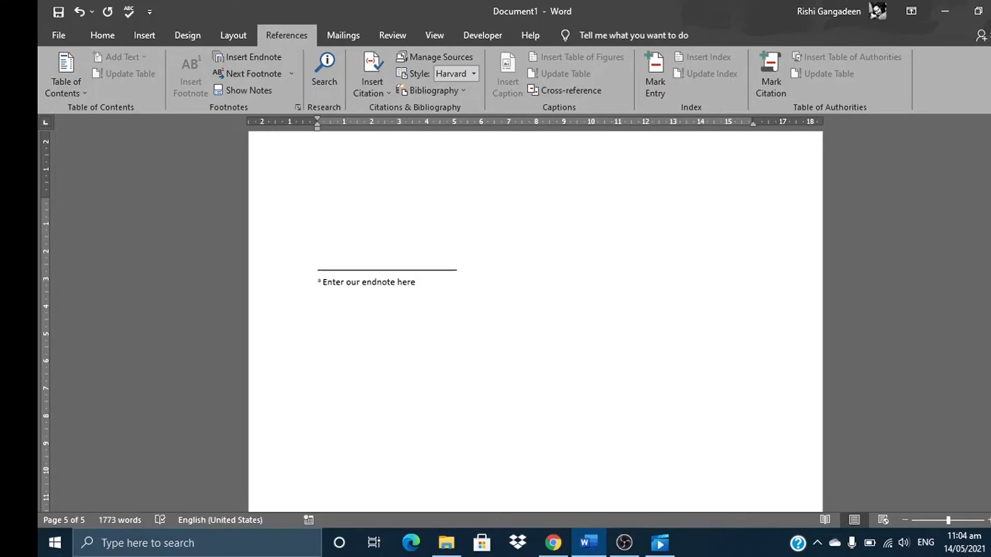
# Examine the endnote location and number format choices in the Footnote and Endnote settings, and close them without applying anything
pyautogui.scroll(20, 963, 135)
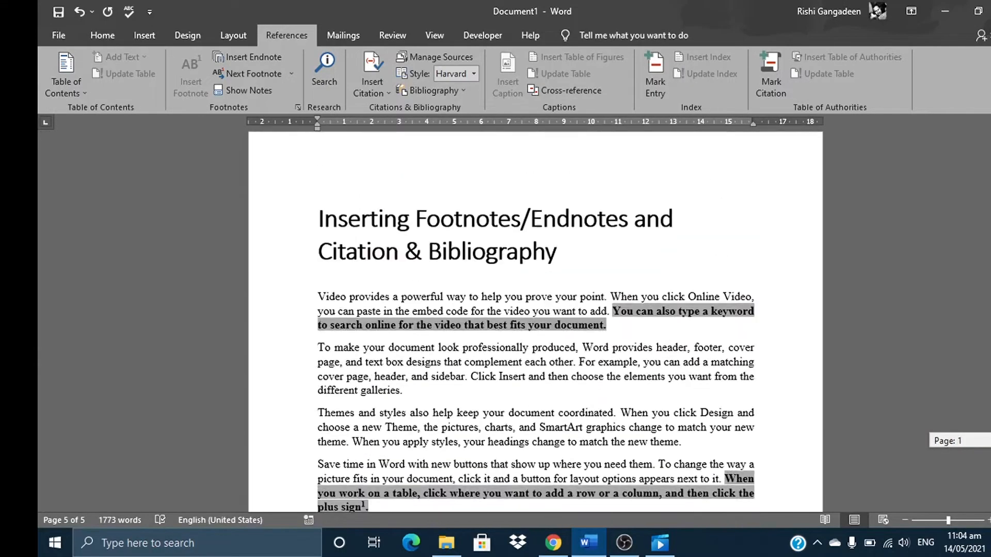
pyautogui.click(298, 108)
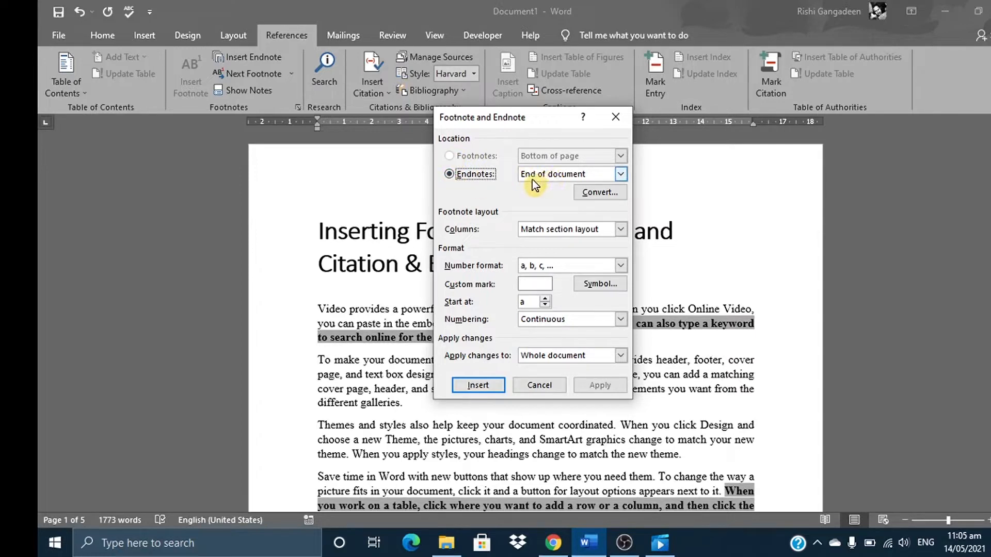
pyautogui.click(619, 174)
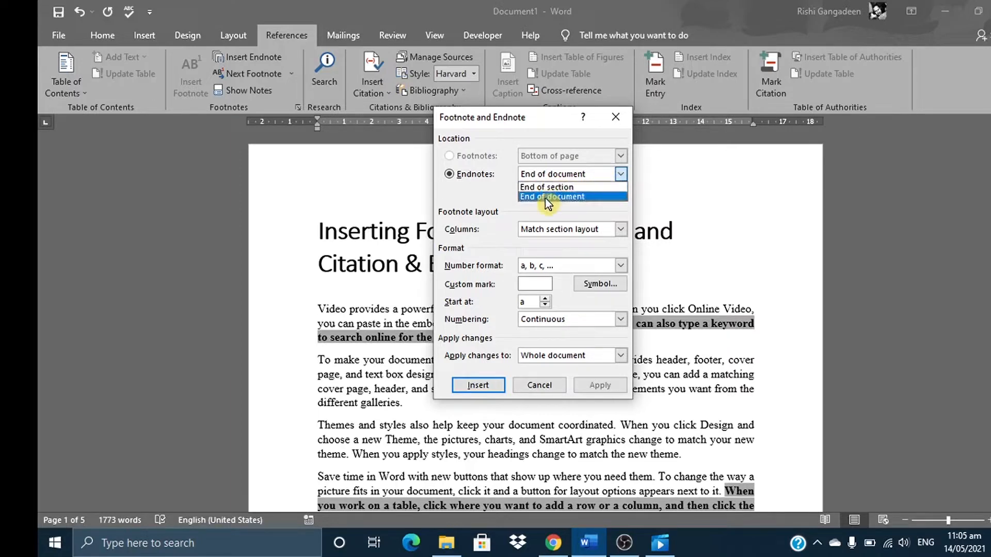
pyautogui.click(540, 213)
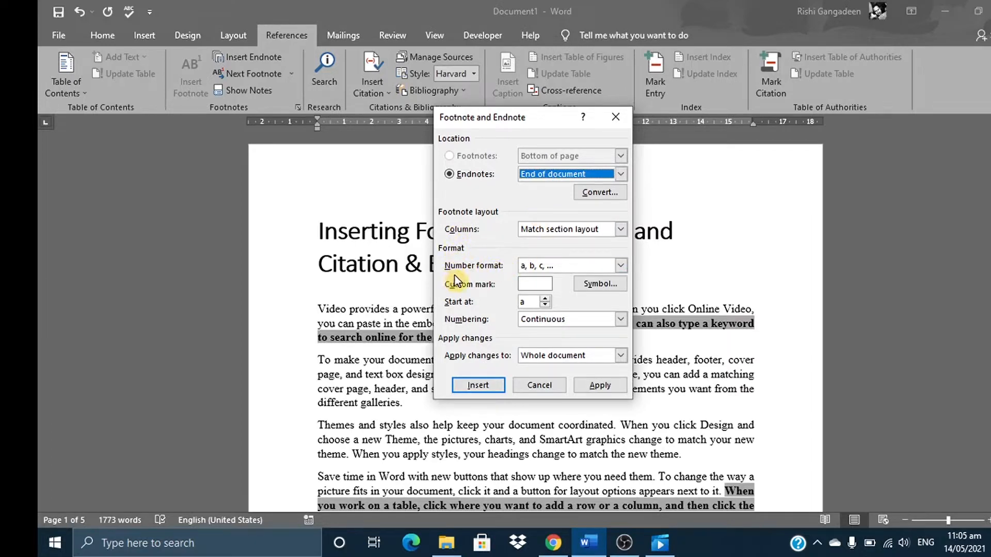
pyautogui.click(621, 266)
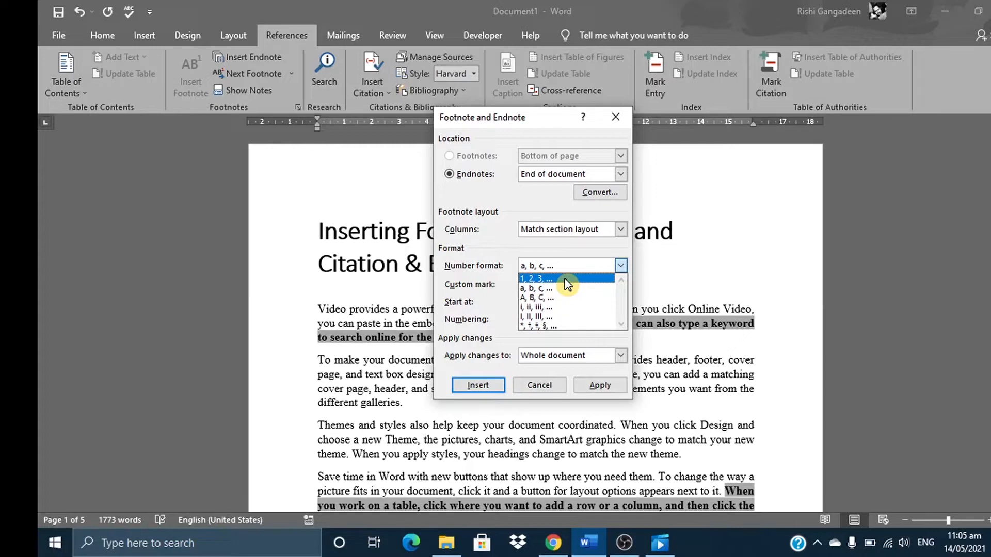
pyautogui.click(540, 385)
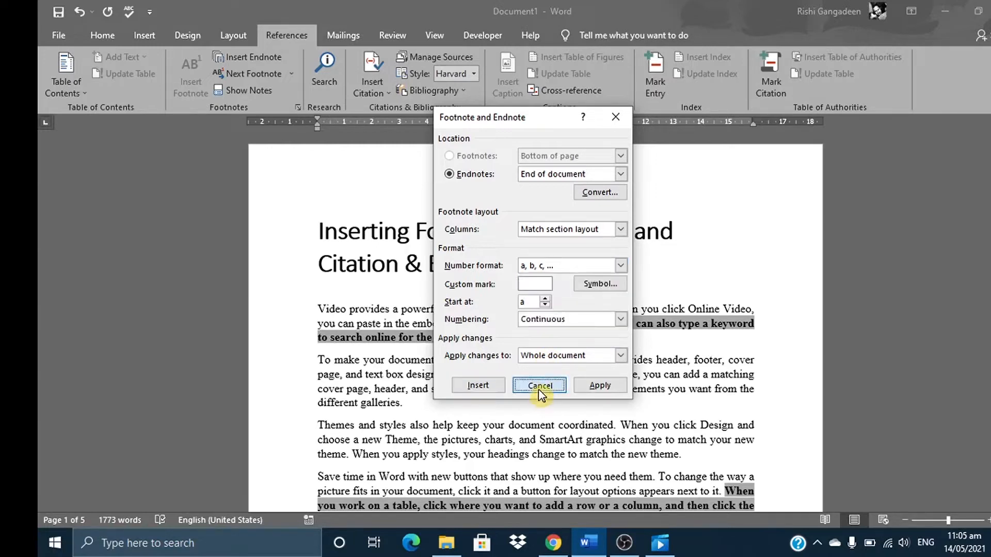
pyautogui.click(539, 385)
# Place the cursor after the yellow-highlighted sentence ending "new theme." on page 3 and switch to the History.com page in Chrome
pyautogui.moveTo(990, 149); pyautogui.dragTo(990, 268)
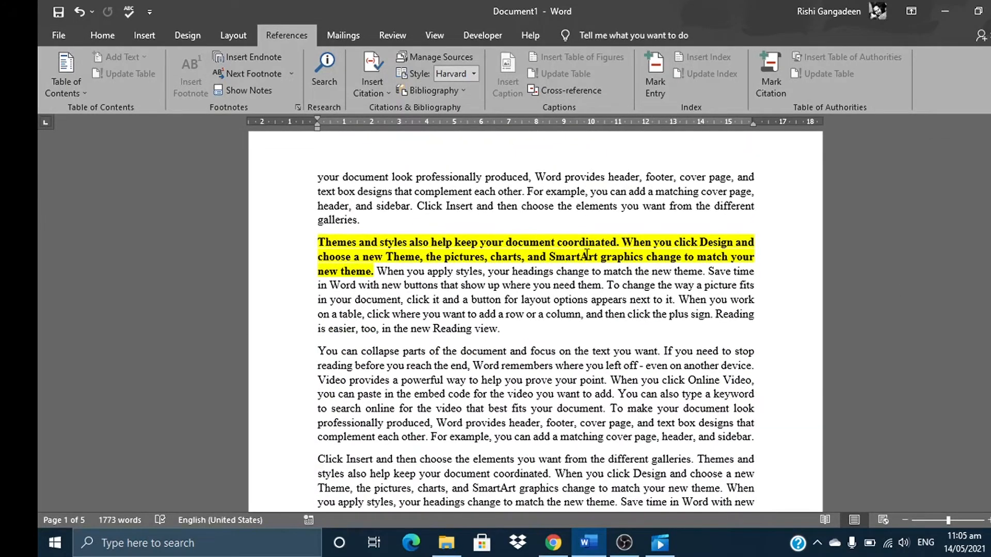
pyautogui.click(374, 274)
pyautogui.click(374, 274)
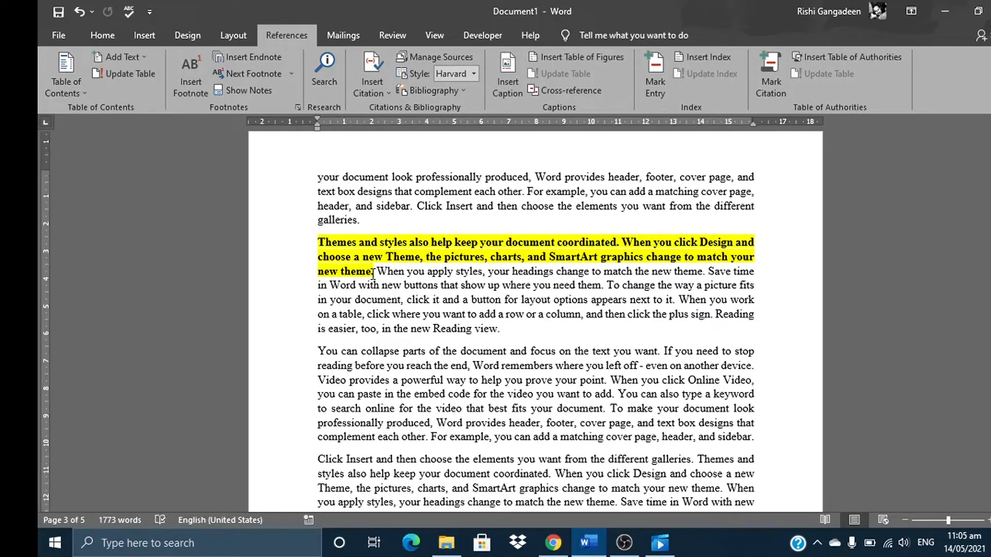
pyautogui.click(551, 545)
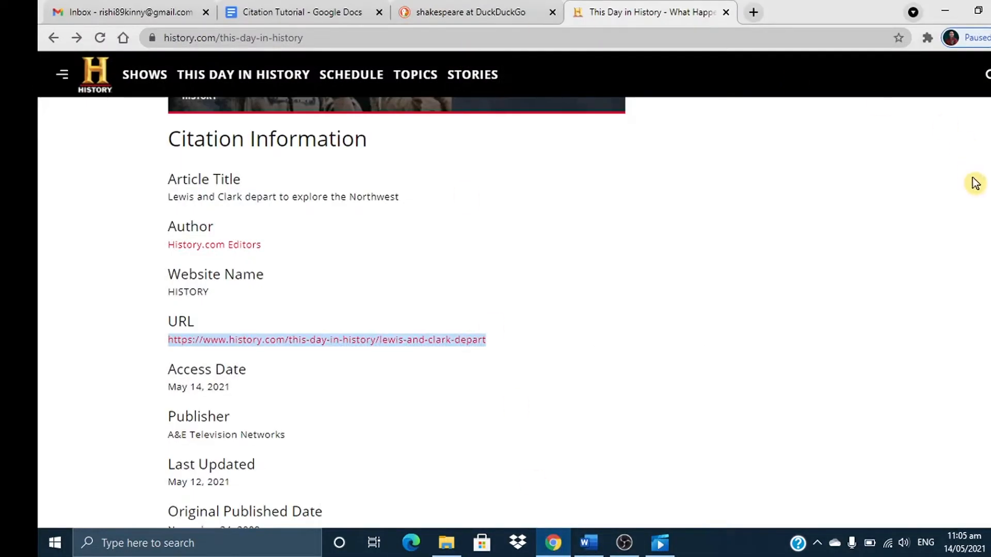
# Examine the Citation Information section of the Lewis and Clark article on History.com, and switch back to Word
pyautogui.scroll(20, 514, 309)
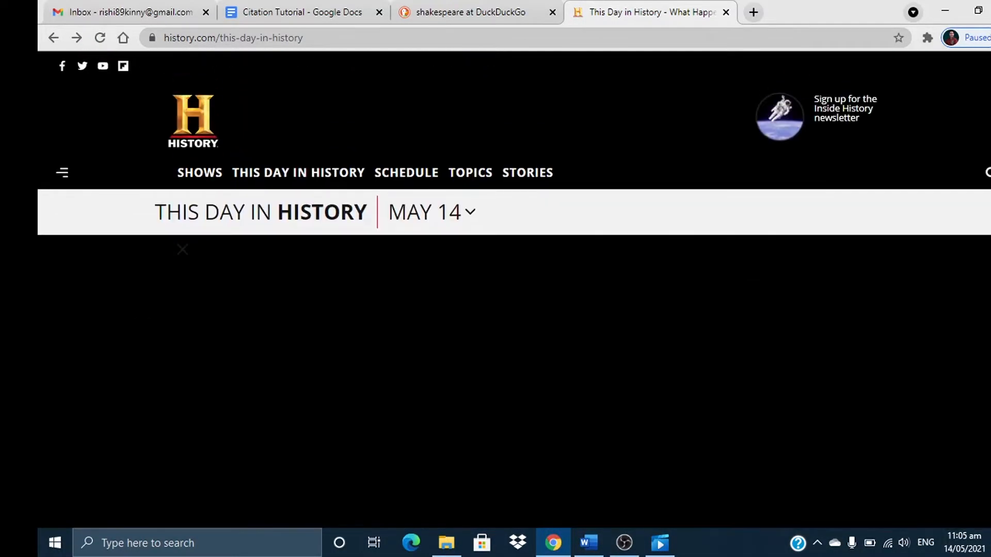
pyautogui.scroll(-20, 514, 289)
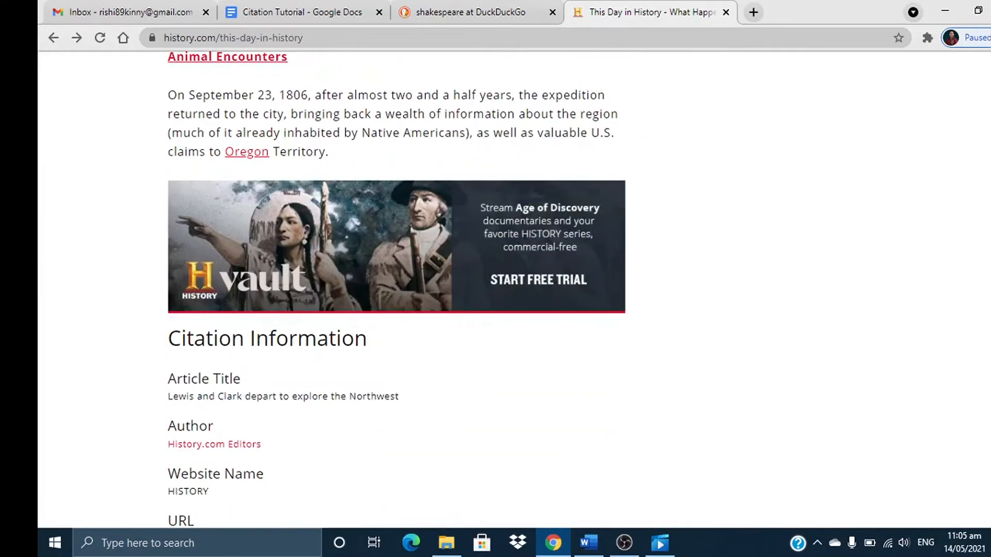
pyautogui.scroll(-3, 514, 289)
pyautogui.scroll(2, 514, 289)
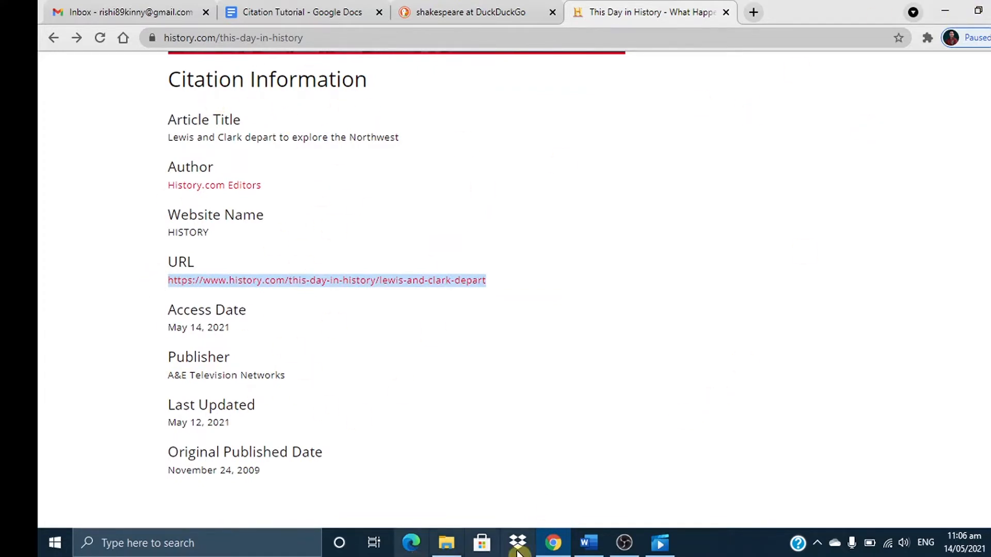
pyautogui.click(589, 551)
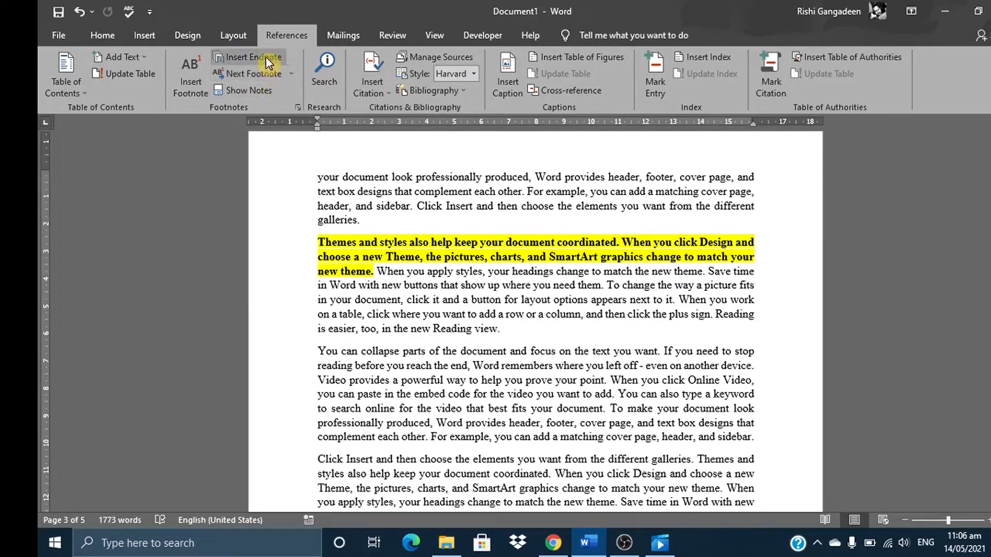
# Start adding a new citation source and set its type to Book
pyautogui.click(380, 90)
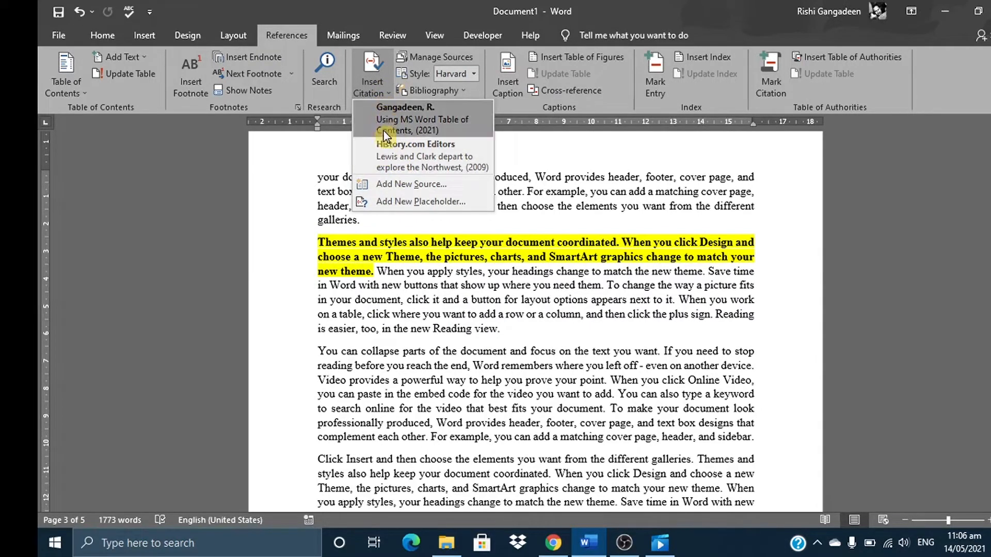
pyautogui.click(382, 186)
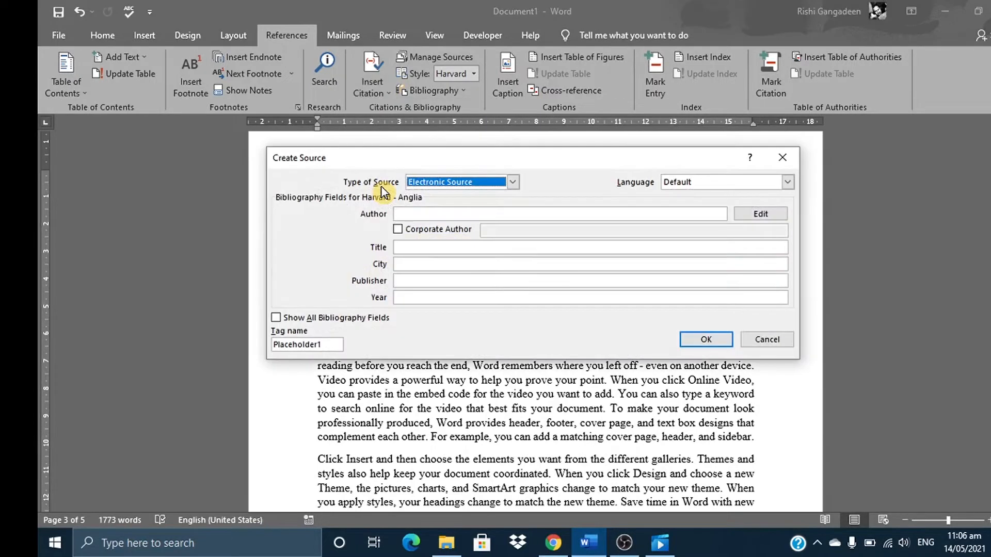
pyautogui.click(513, 182)
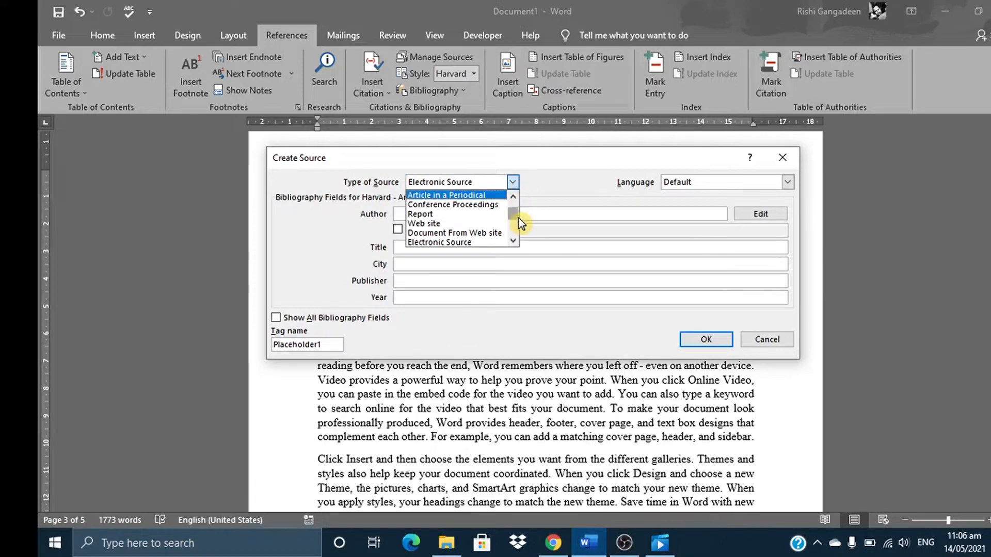
pyautogui.scroll(1, 520, 218)
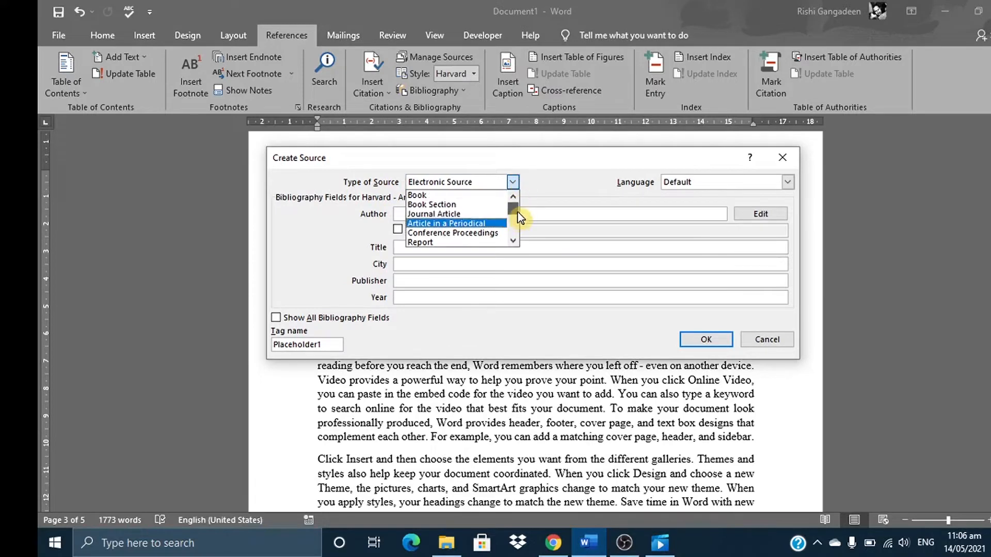
pyautogui.click(441, 196)
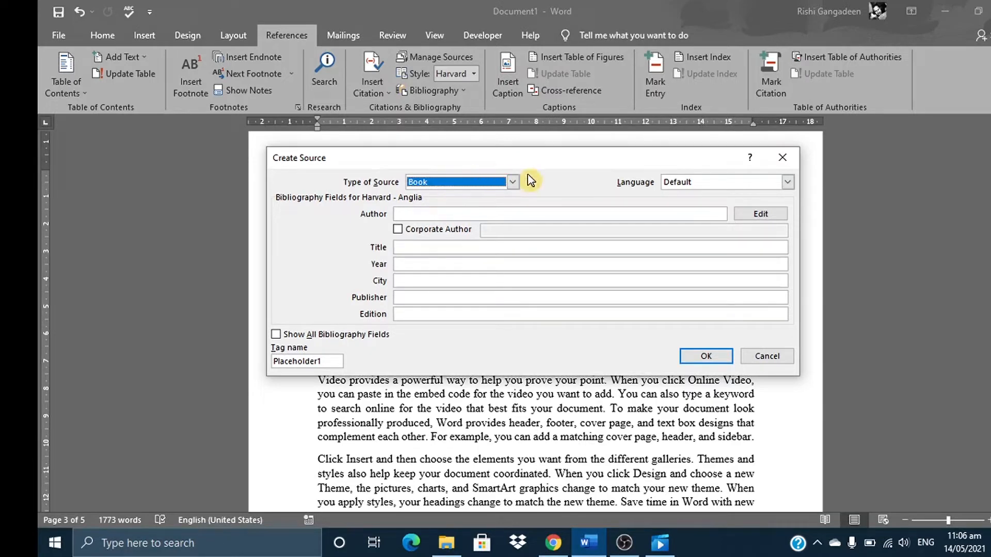
# Look through the available source types for the new source and keep Book selected
pyautogui.click(512, 183)
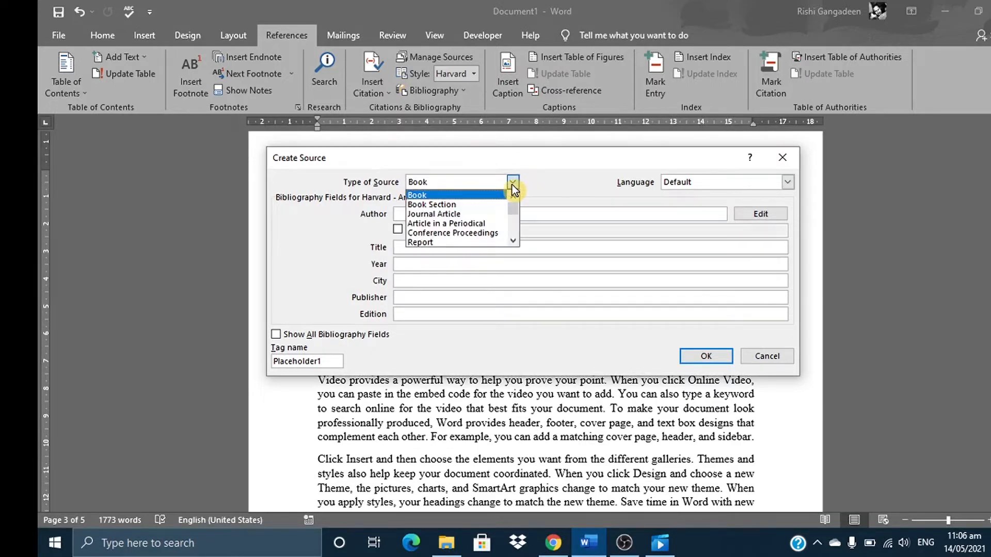
pyautogui.click(513, 240)
pyautogui.click(513, 240)
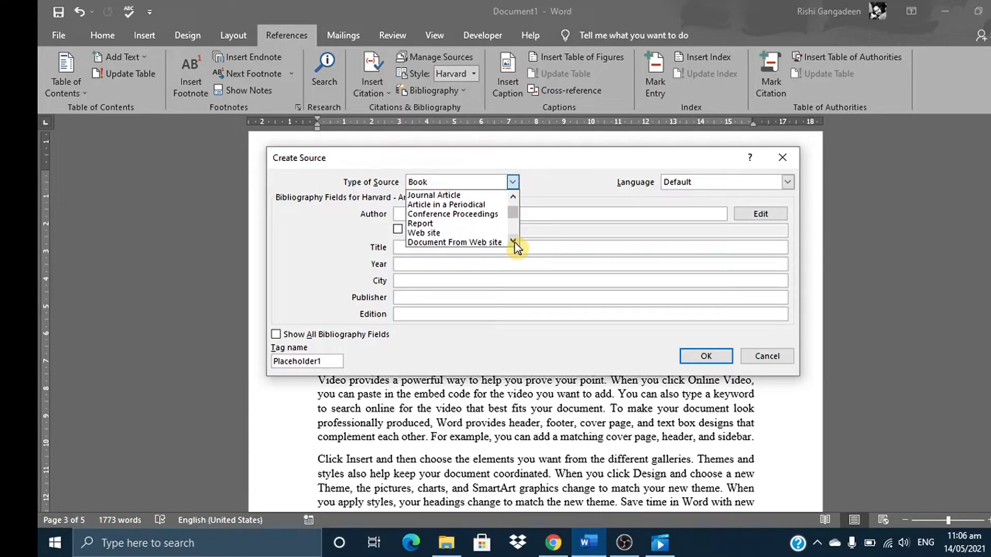
pyautogui.click(513, 241)
pyautogui.click(513, 241)
pyautogui.click(513, 240)
pyautogui.doubleClick(513, 240)
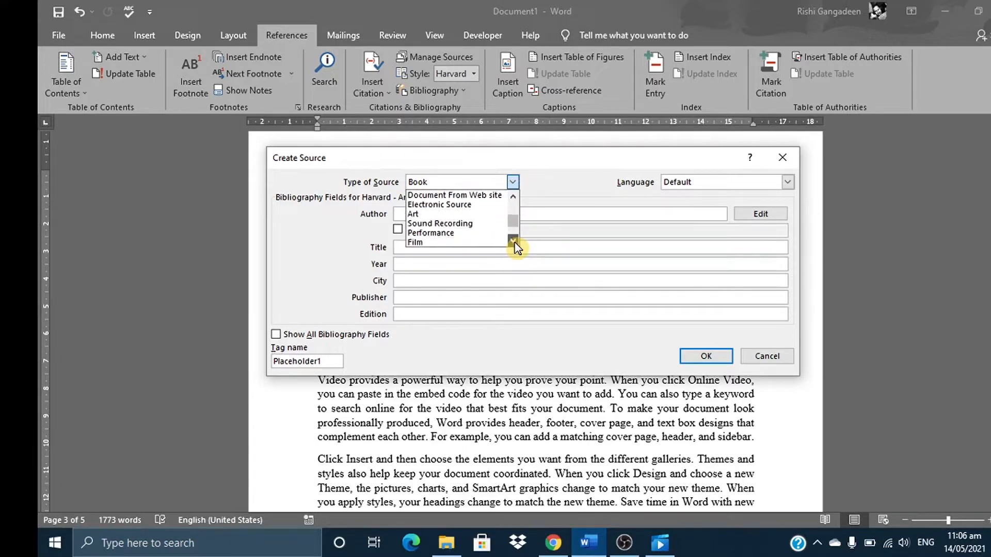
pyautogui.click(513, 241)
pyautogui.click(513, 240)
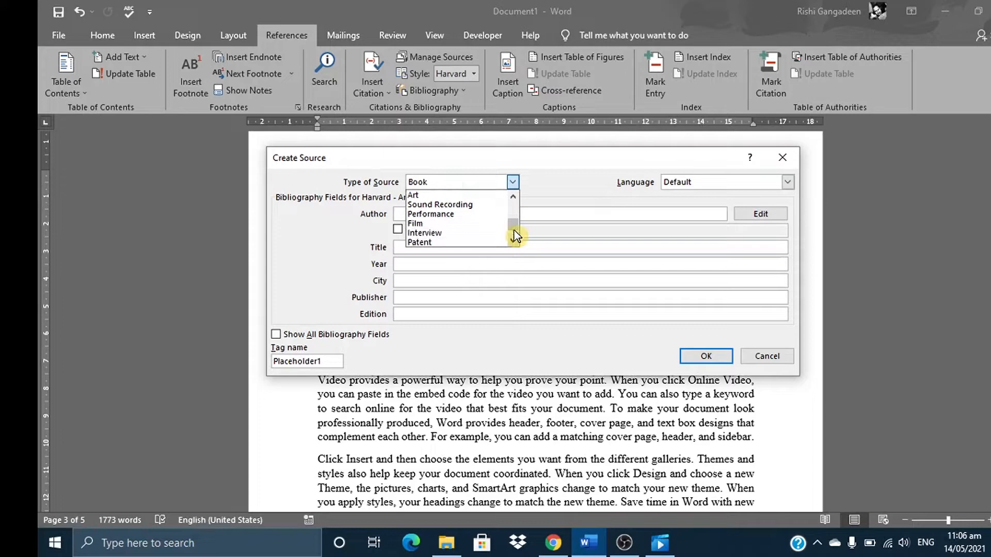
pyautogui.tripleClick(513, 199)
pyautogui.doubleClick(513, 199)
pyautogui.tripleClick(514, 199)
pyautogui.click(514, 198)
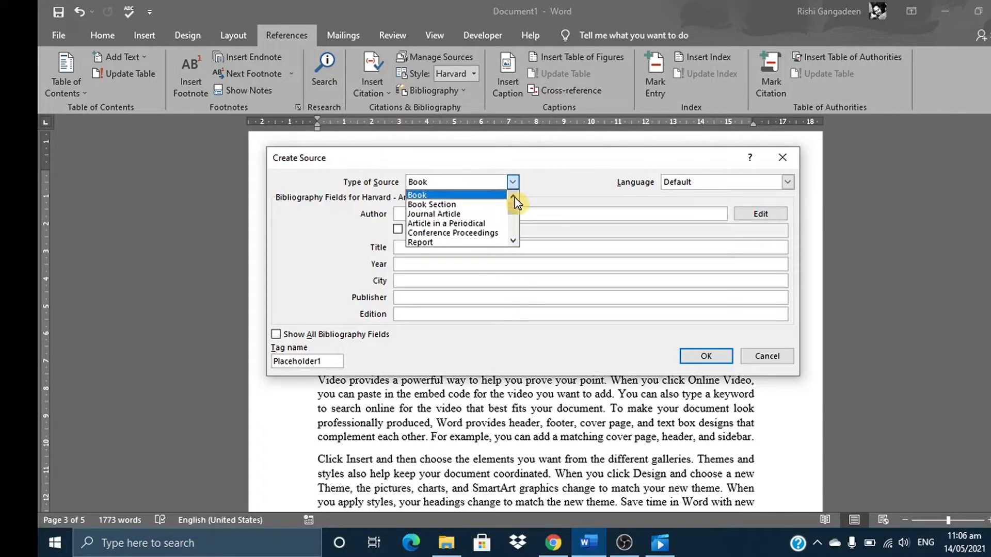
pyautogui.click(463, 195)
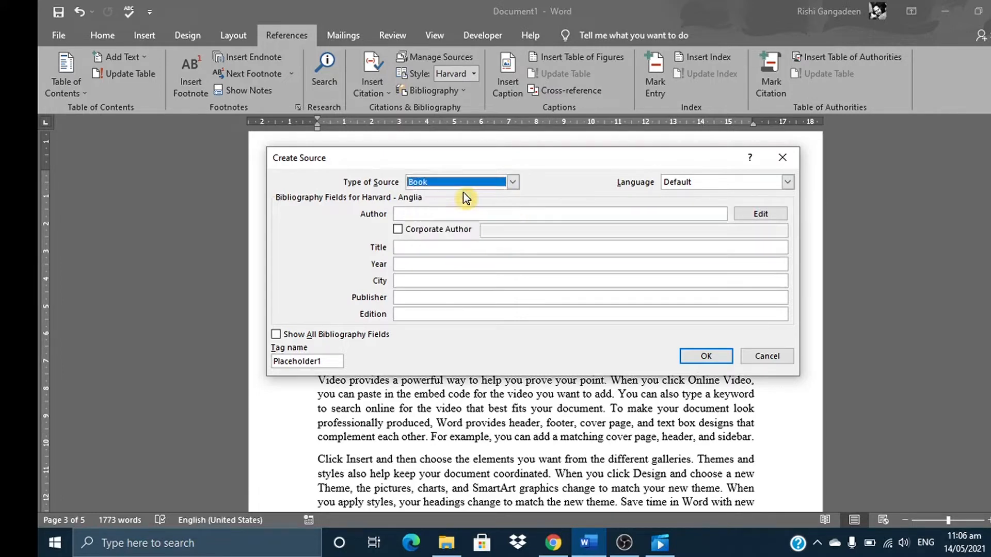
# Show all bibliography fields for the new book source and examine the full set of fields
pyautogui.click(418, 214)
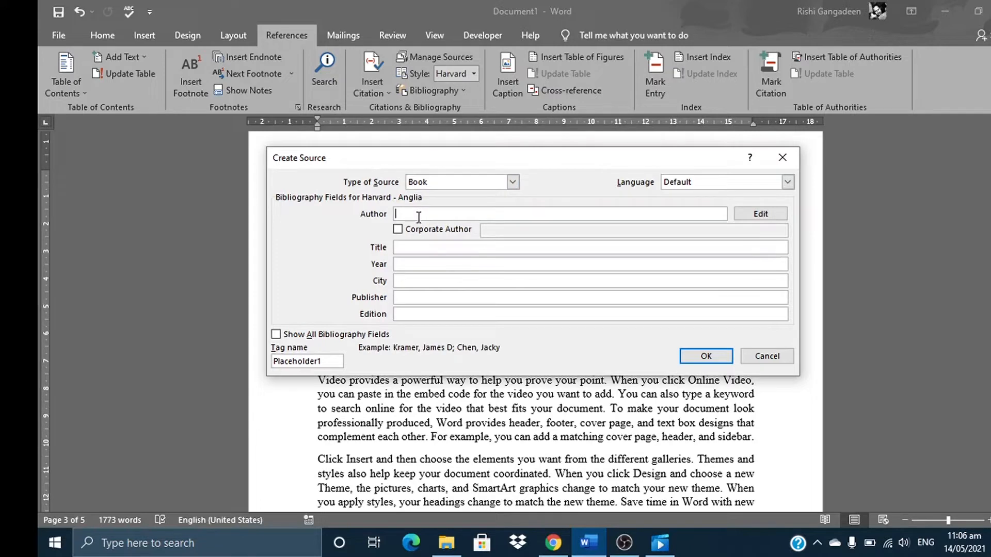
pyautogui.click(408, 248)
pyautogui.click(411, 265)
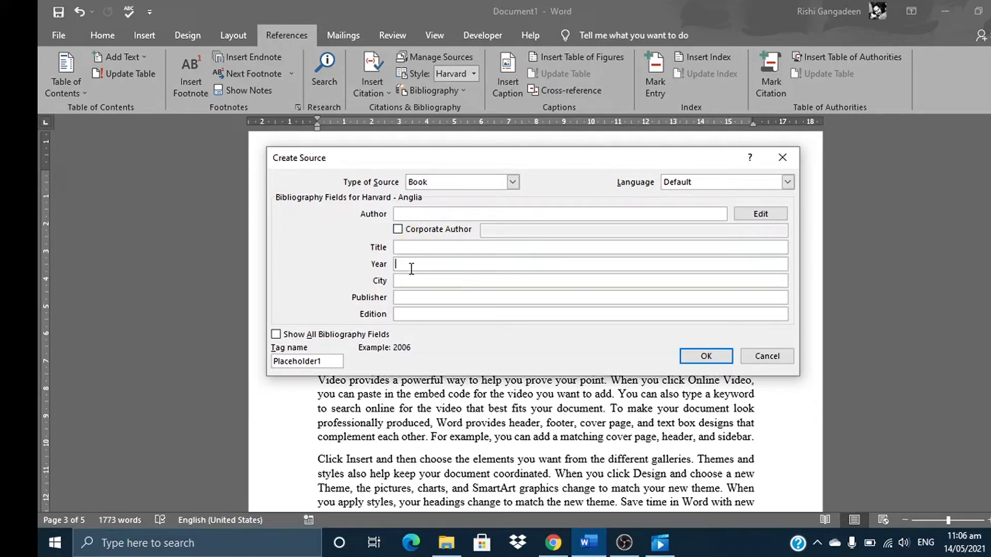
pyautogui.click(404, 313)
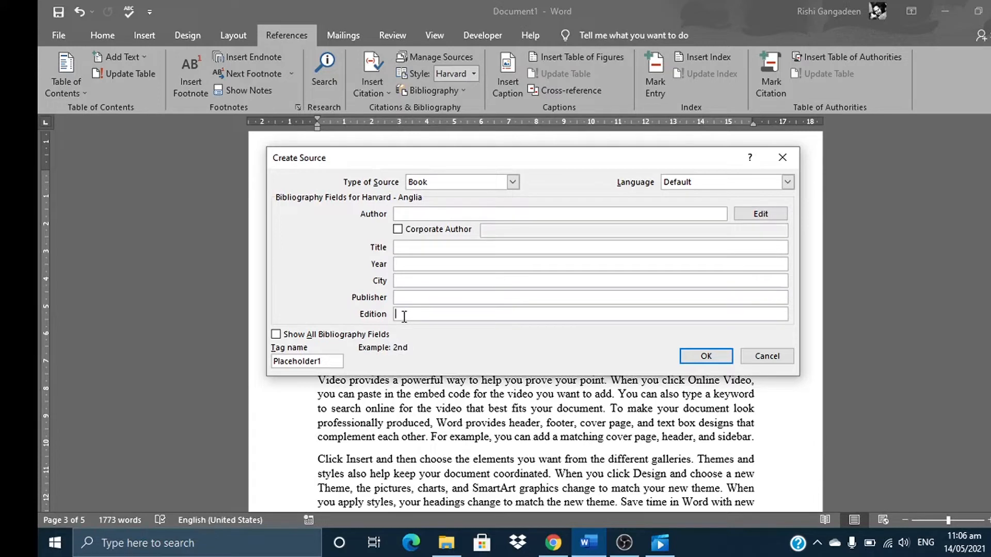
pyautogui.click(301, 336)
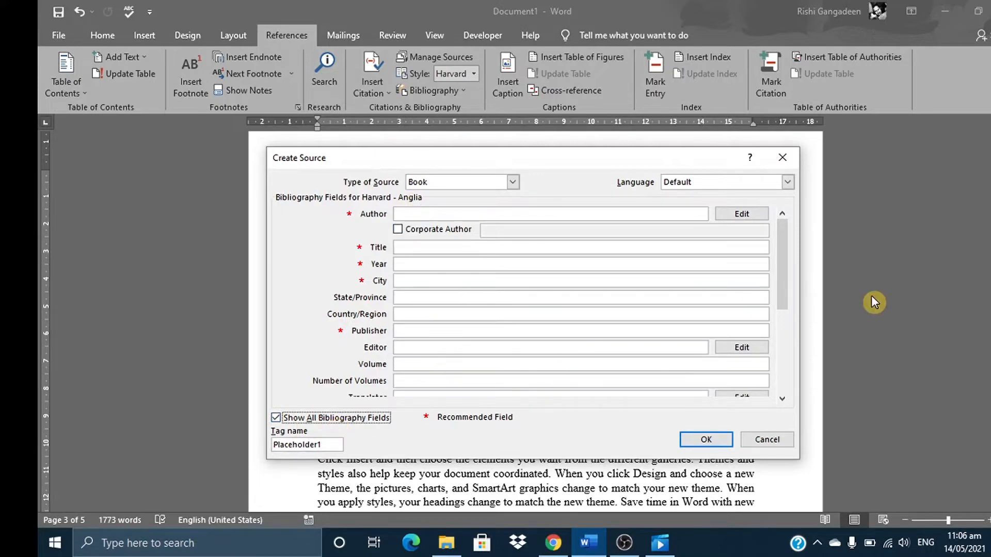
pyautogui.moveTo(782, 242); pyautogui.dragTo(771, 392)
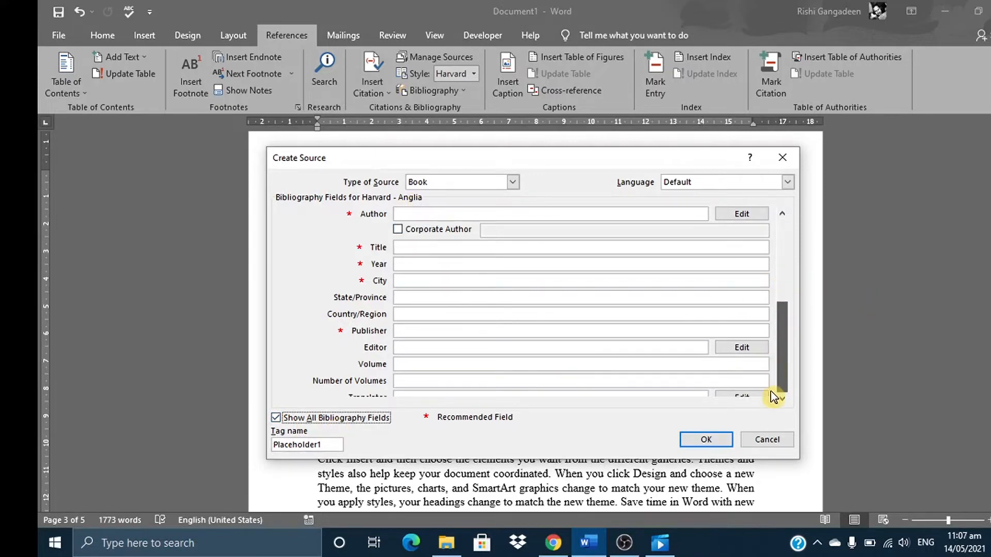
pyautogui.click(783, 216)
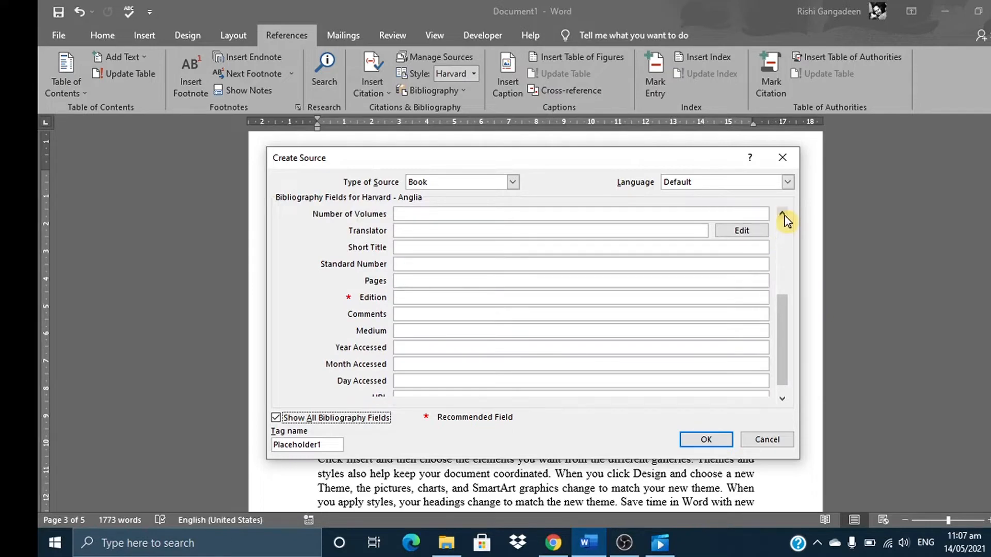
pyautogui.click(784, 216)
pyautogui.click(784, 216)
pyautogui.click(783, 217)
pyautogui.click(784, 217)
pyautogui.click(783, 217)
pyautogui.click(783, 217)
pyautogui.click(783, 217)
pyautogui.click(784, 217)
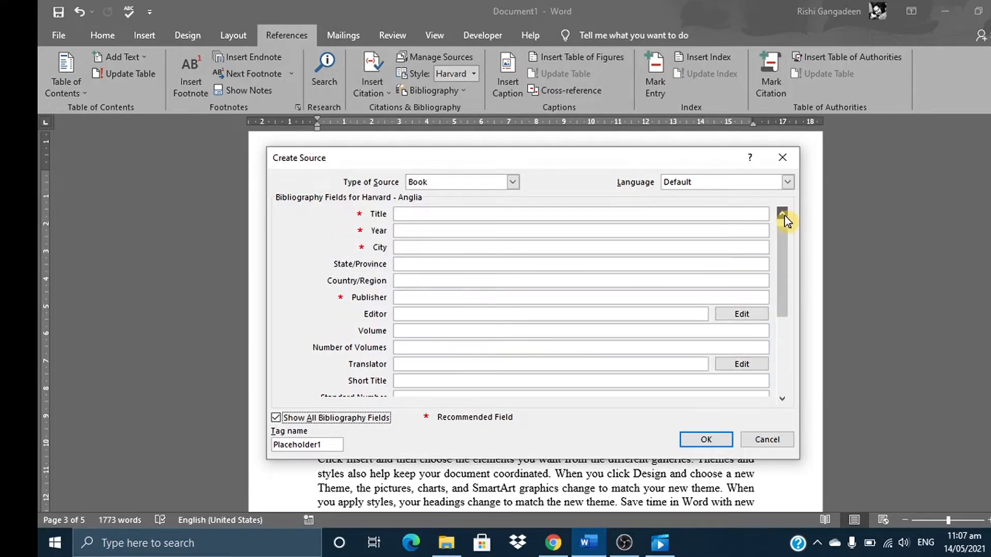
pyautogui.click(784, 216)
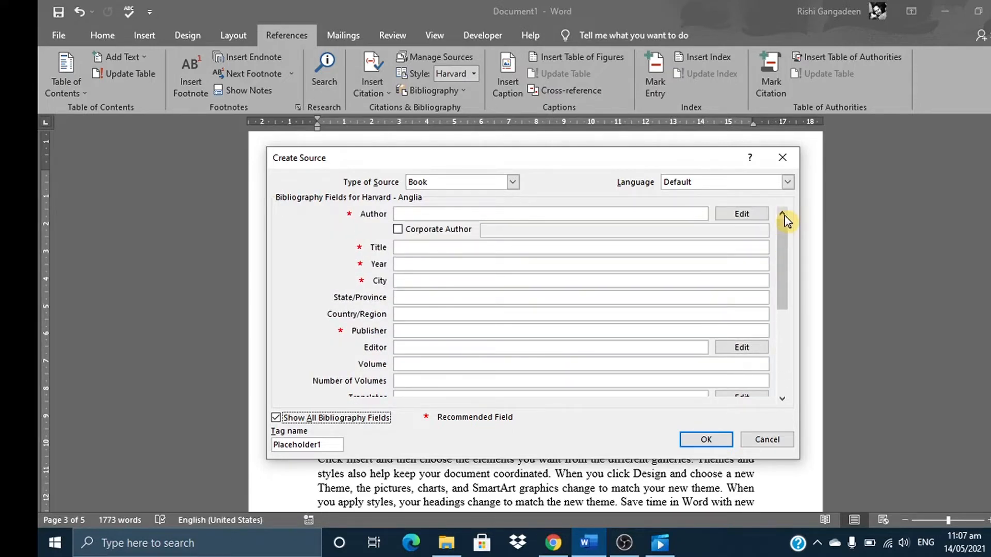
# Try the Corporate Author option for the new book source and cancel creating the source
pyautogui.click(398, 230)
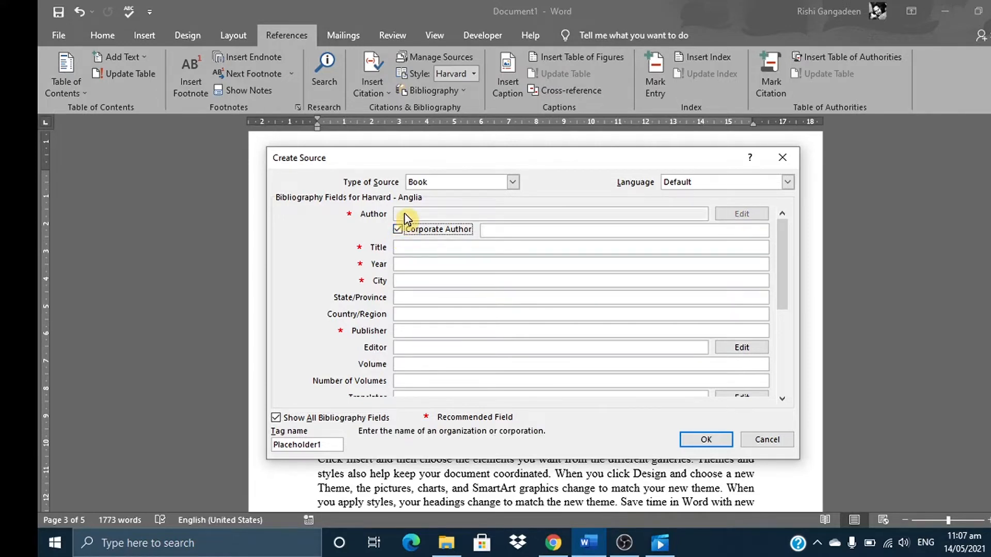
pyautogui.click(492, 232)
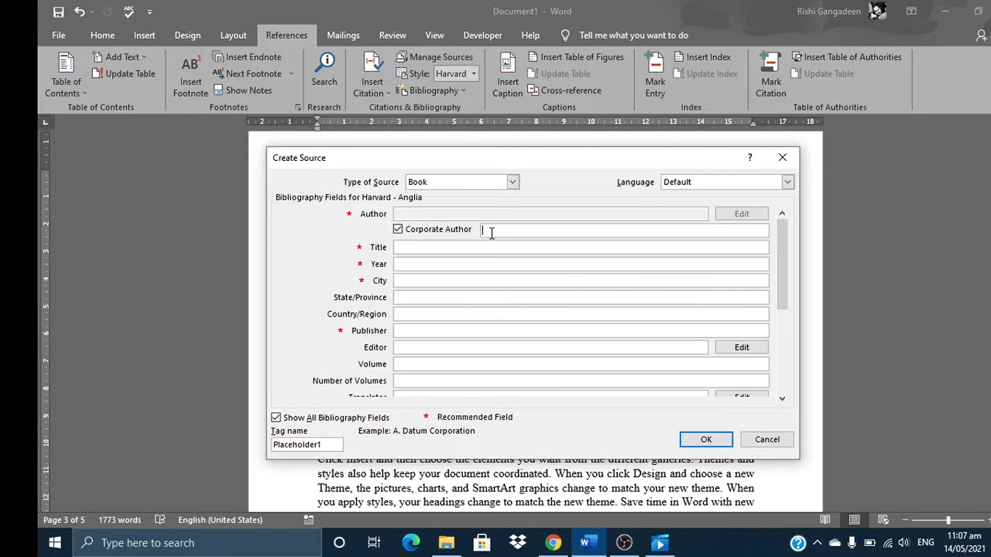
pyautogui.click(752, 439)
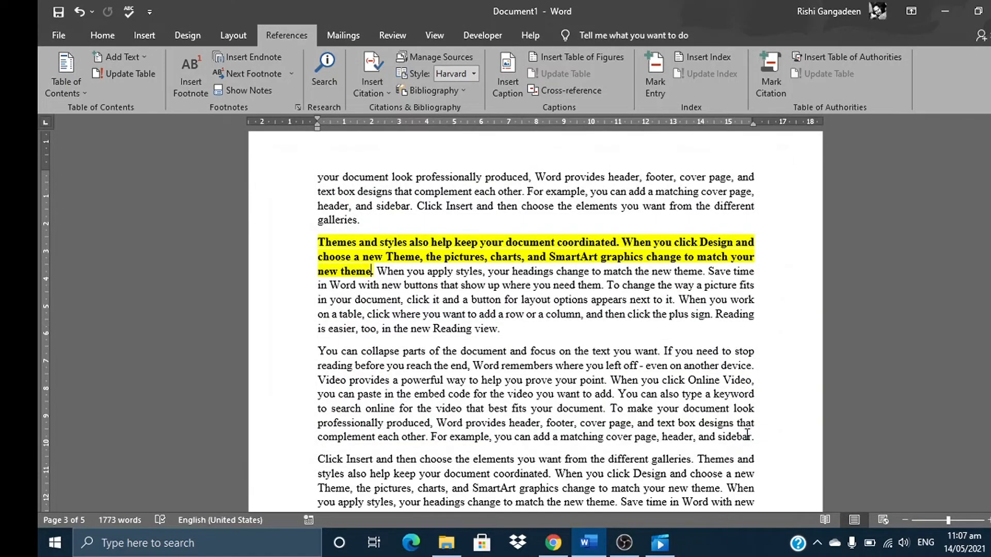
# Set the edition of the "Using MS Word Table of Contents" source to 2nd in the Source Manager, updating both the master and current lists
pyautogui.click(417, 58)
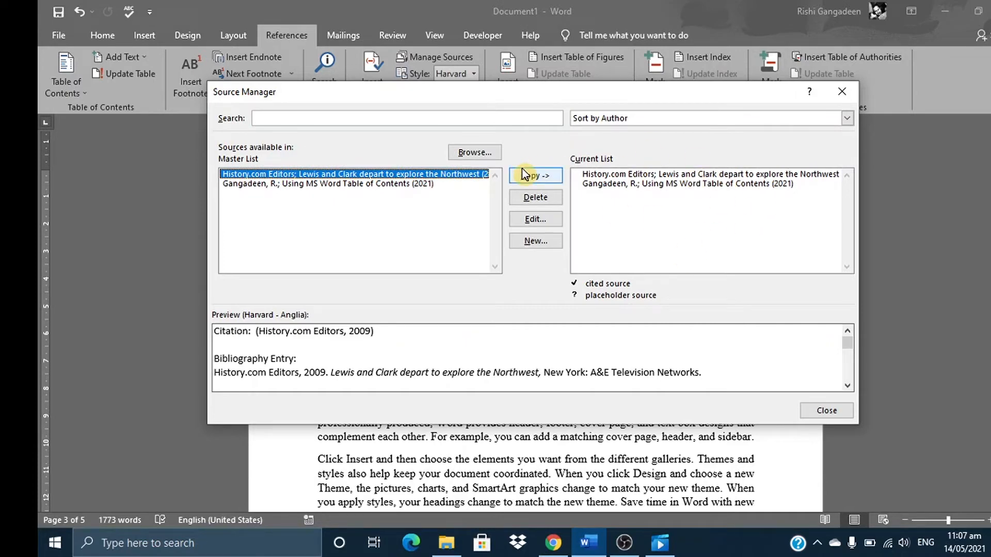
pyautogui.click(336, 184)
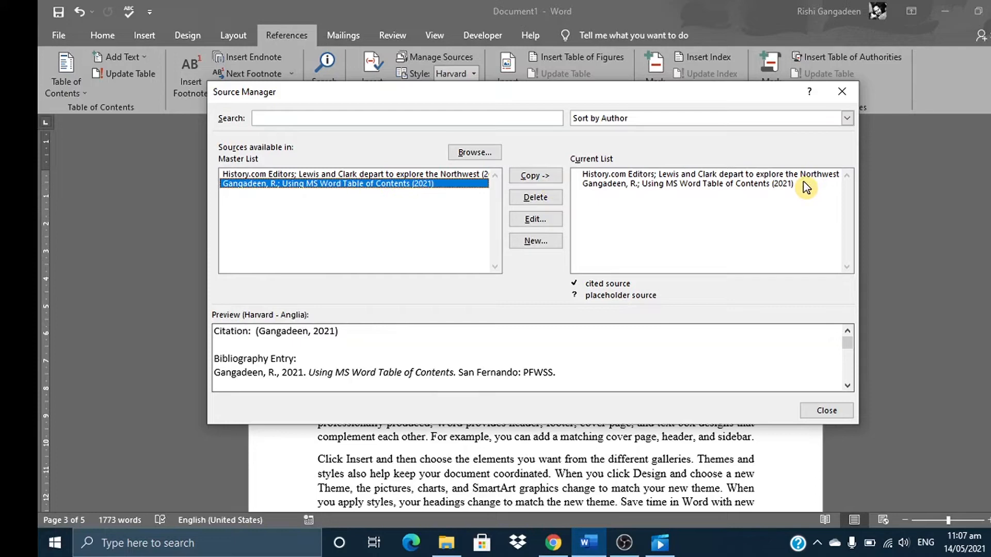
pyautogui.click(522, 225)
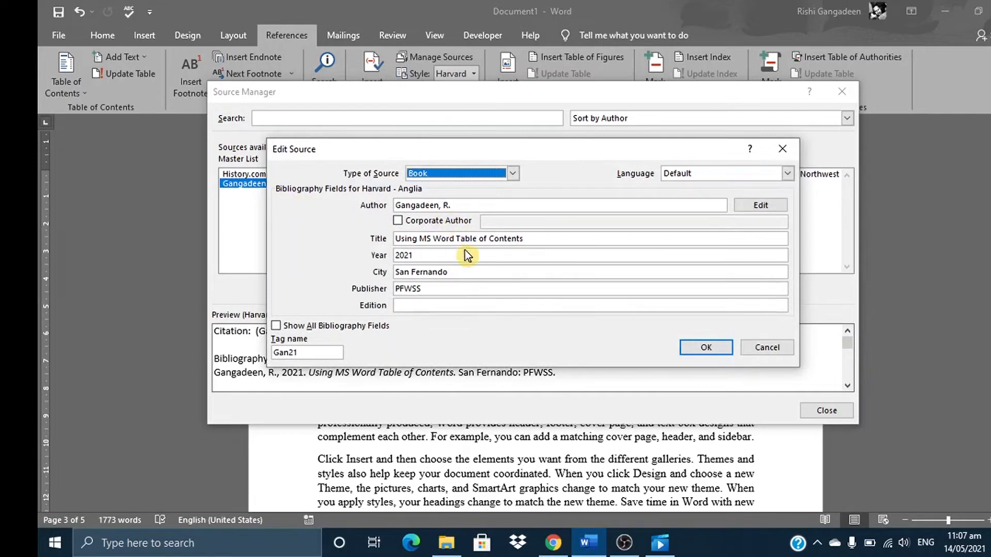
pyautogui.click(447, 305)
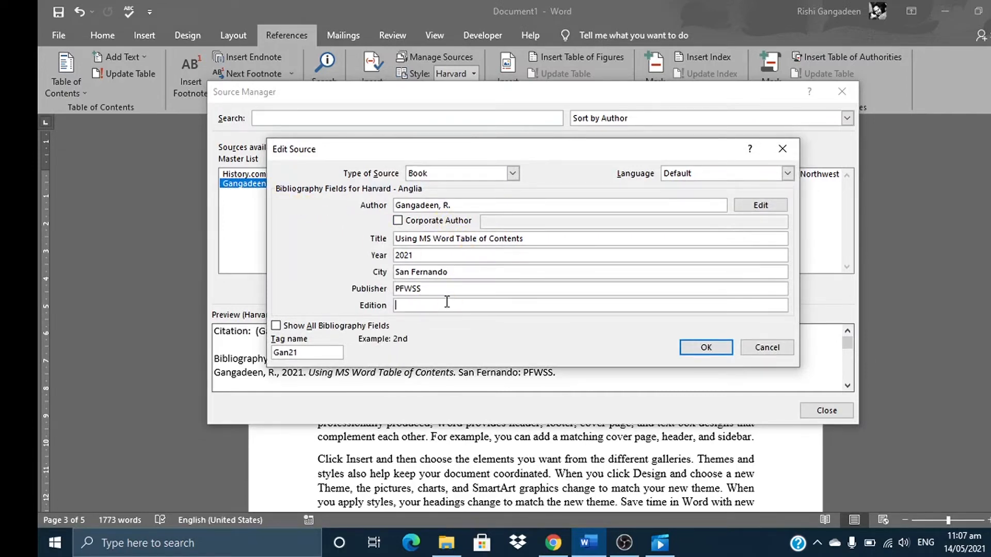
pyautogui.write('2nd')
pyautogui.click(717, 348)
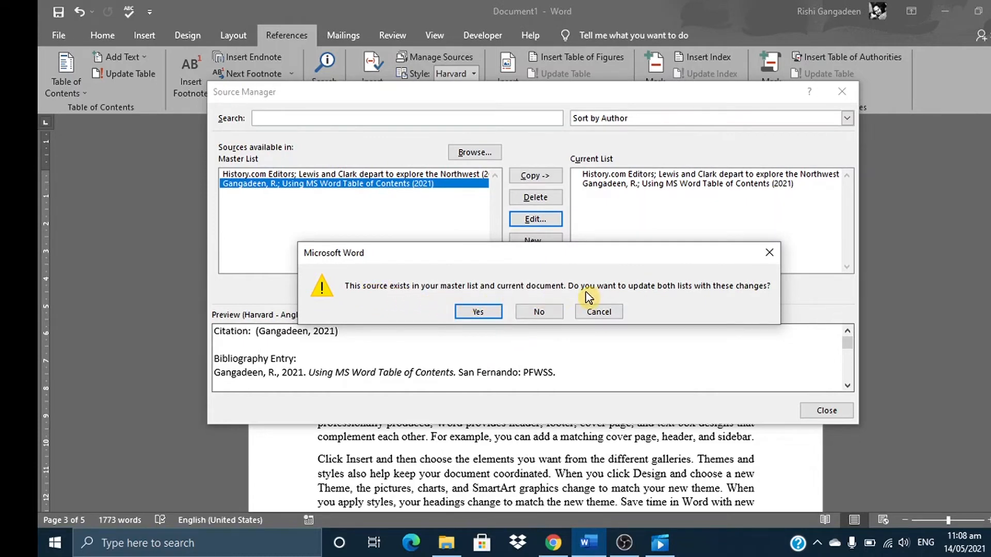
pyautogui.click(481, 311)
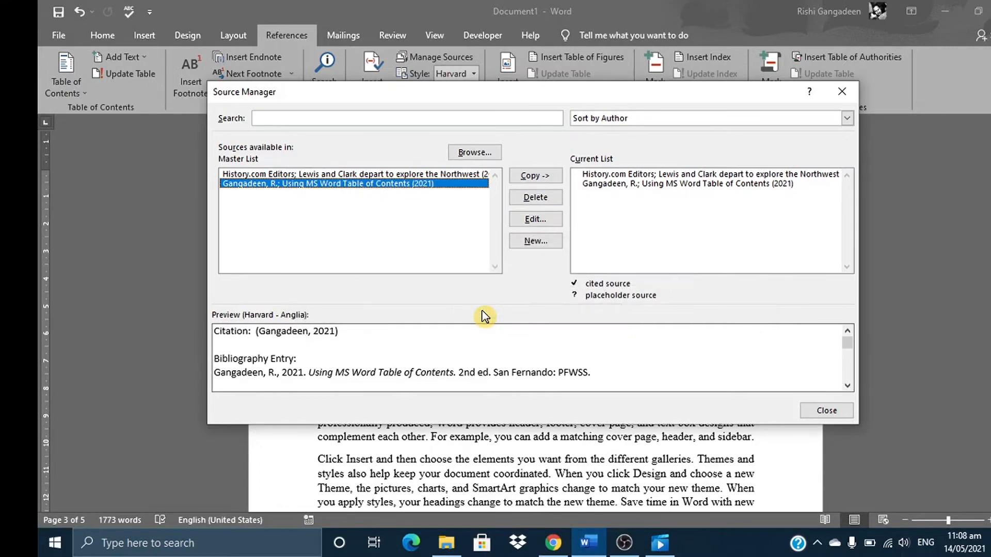
pyautogui.click(824, 413)
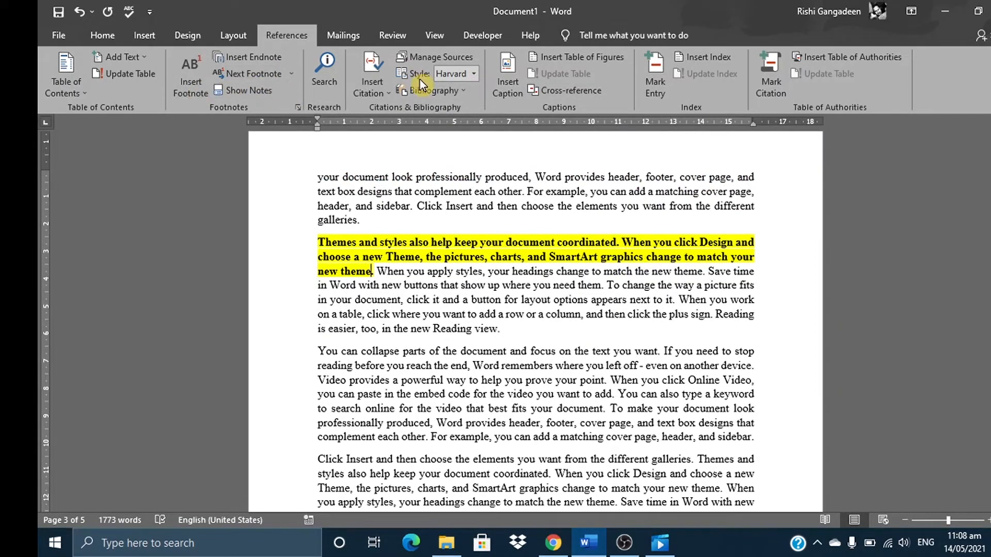
# Insert a citation of "Using MS Word Table of Contents" (2021) at the end of the yellow-highlighted sentence ending "new theme" on page 3
pyautogui.click(355, 91)
pyautogui.click(405, 125)
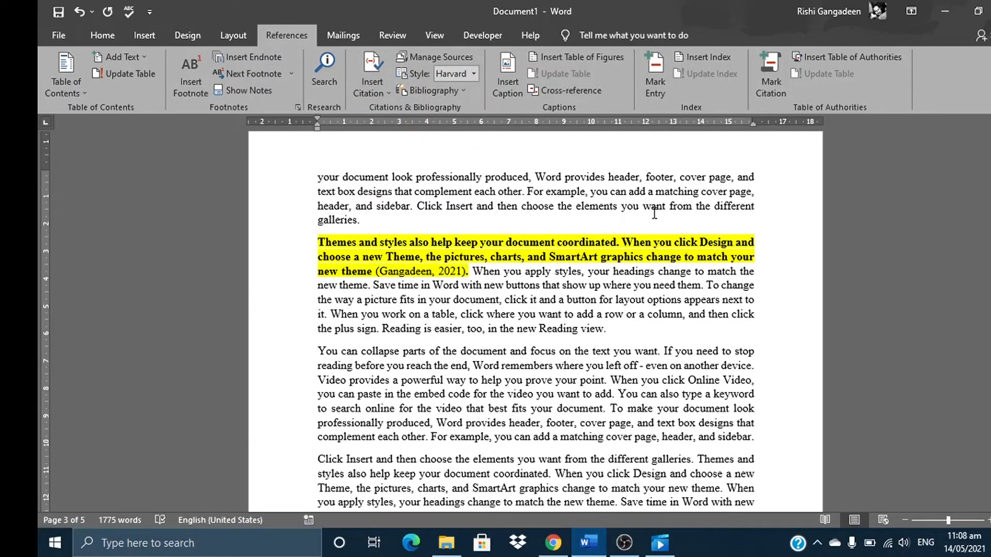
# Insert a citation of the History.com Editors (2009) source at the end of the page 3 highlighted sentence ending "even on another device"
pyautogui.moveTo(990, 286); pyautogui.dragTo(990, 300)
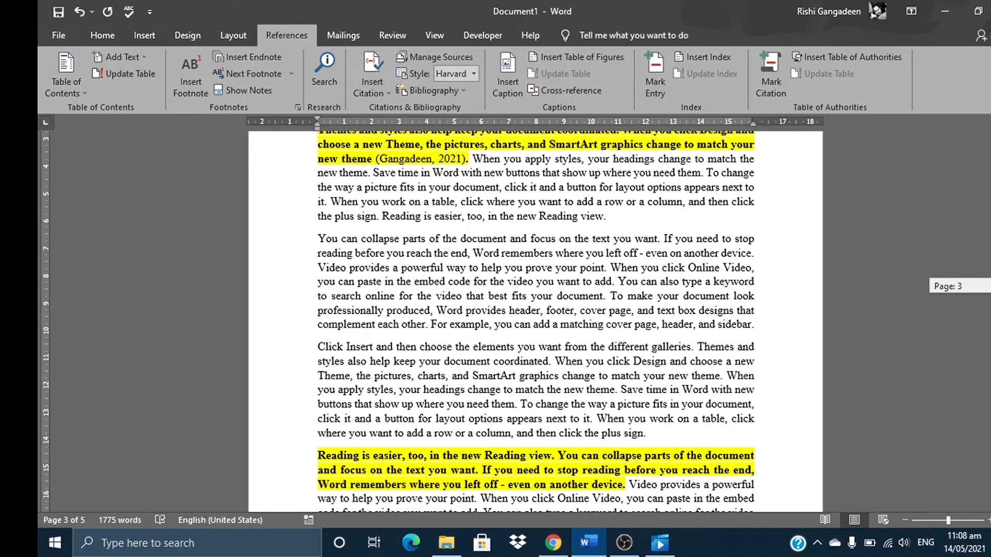
pyautogui.moveTo(990, 300); pyautogui.dragTo(990, 311)
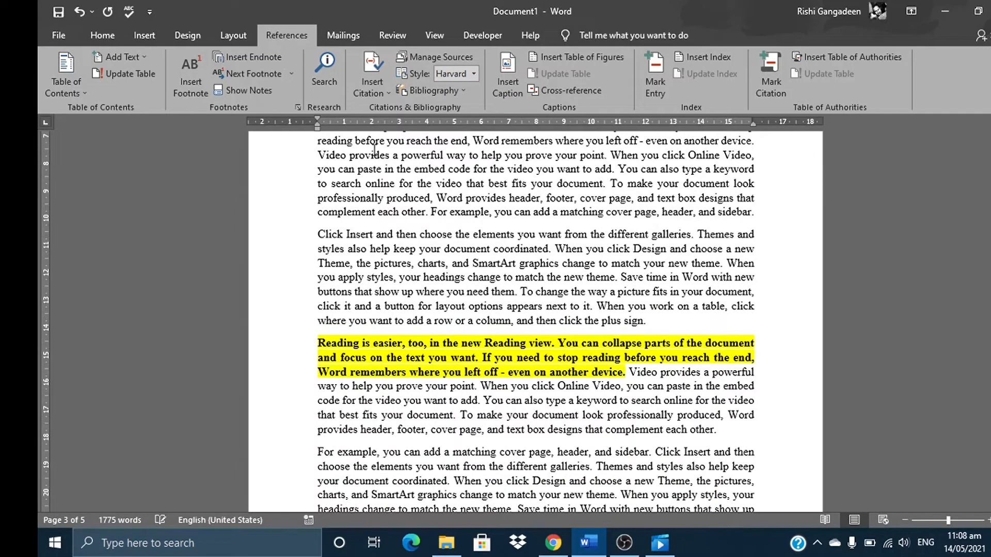
pyautogui.click(382, 94)
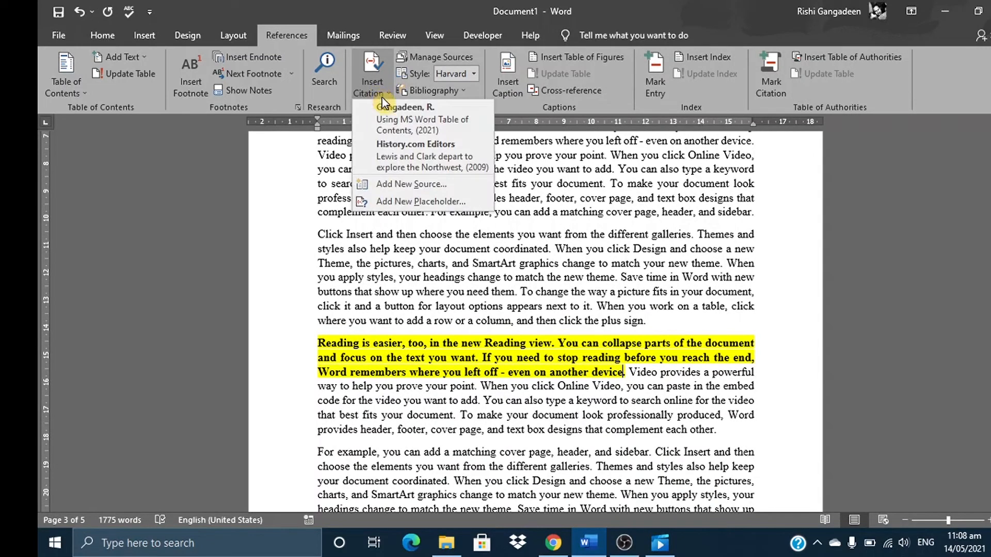
pyautogui.click(391, 147)
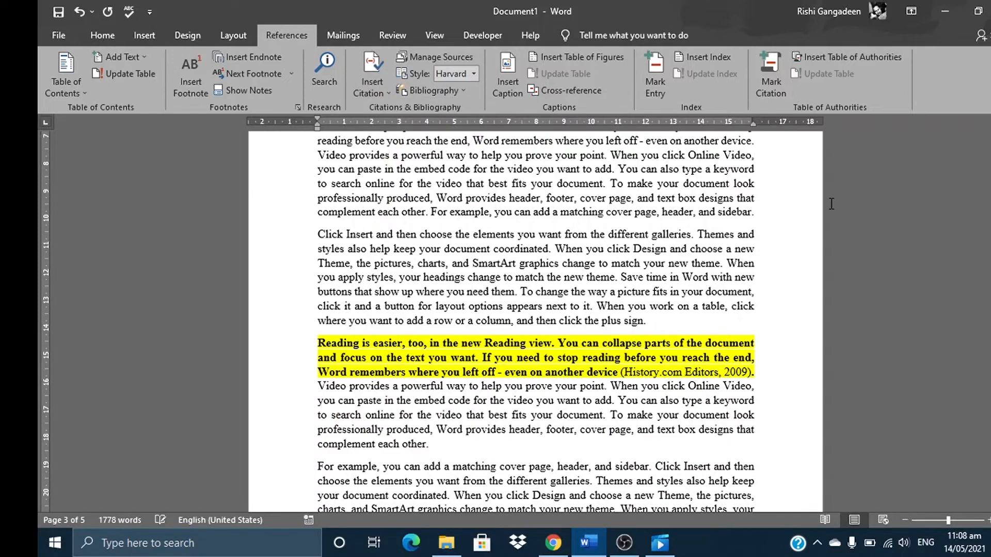
# Insert a History.com Editors (2009) citation at the end of the highlighted sentence ending "match your new theme" on page 4
pyautogui.moveTo(990, 304); pyautogui.dragTo(990, 361)
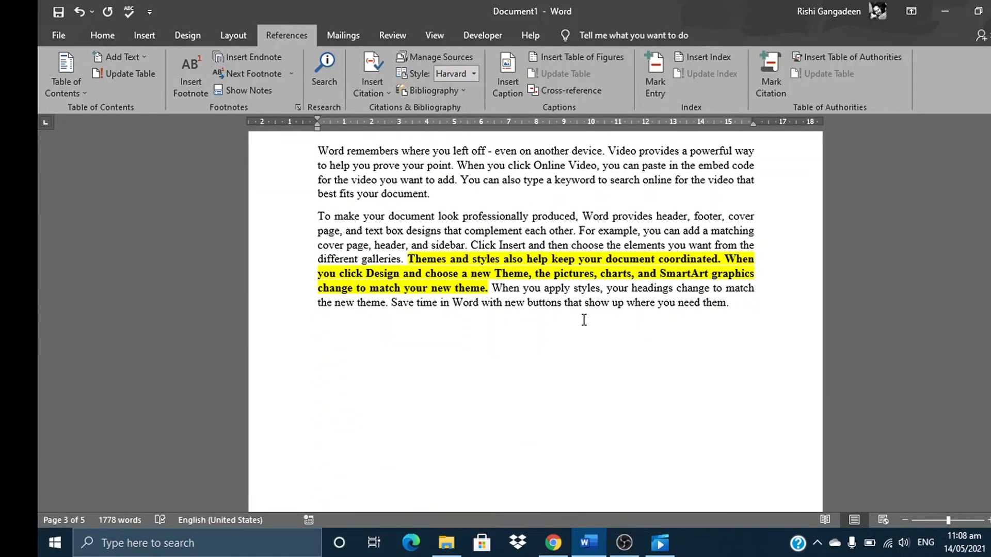
pyautogui.click(486, 289)
pyautogui.click(371, 77)
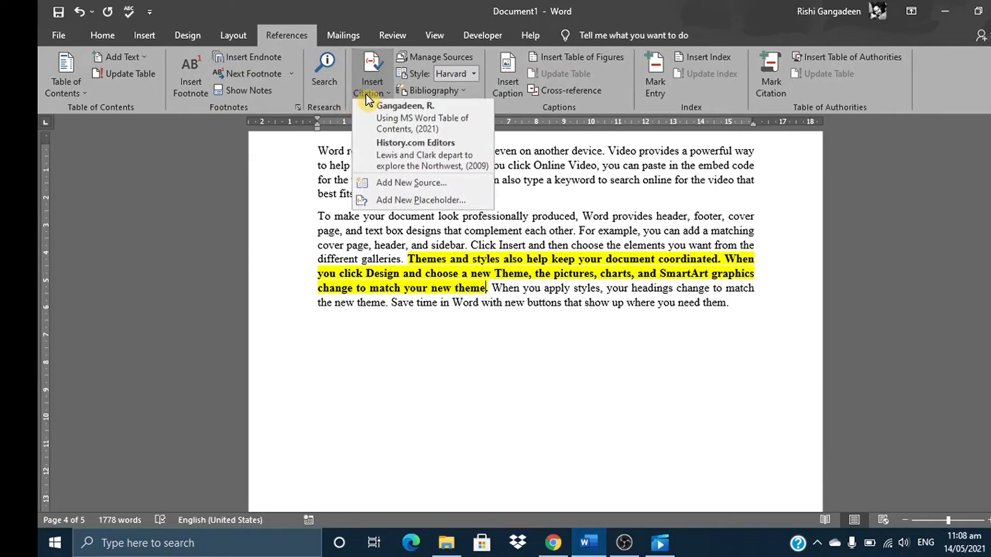
pyautogui.click(374, 150)
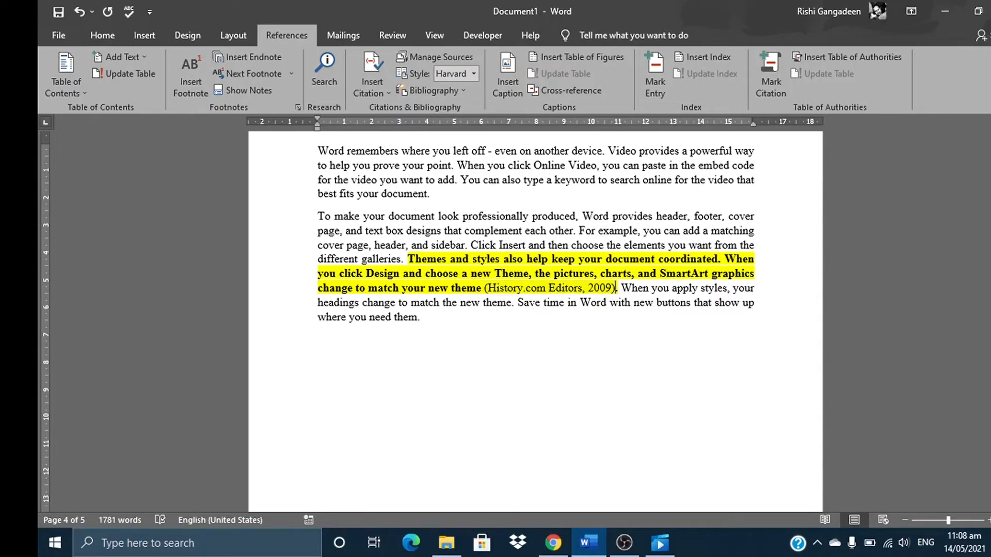
# Change the document's citation and bibliography style to APA Sixth Edition
pyautogui.moveTo(989, 372); pyautogui.dragTo(988, 265)
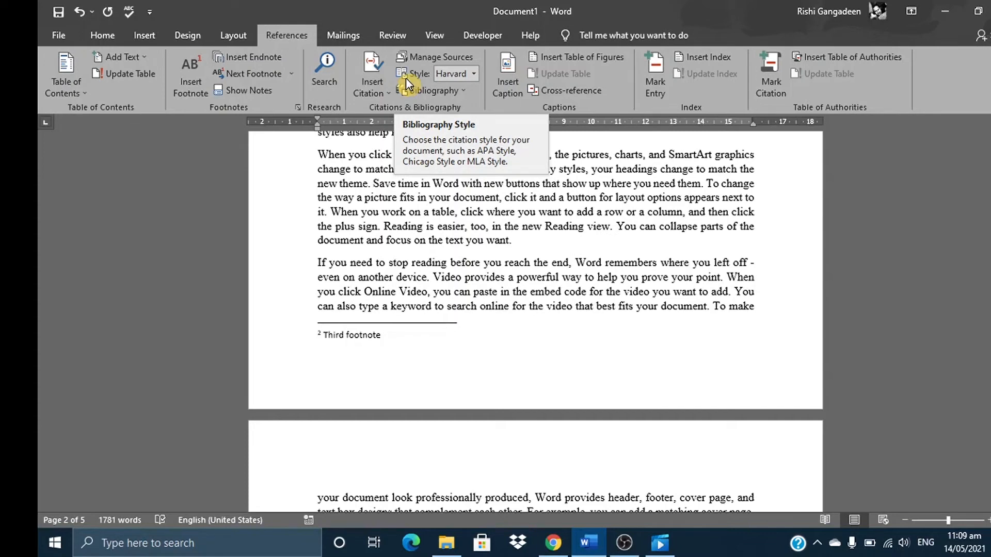
pyautogui.click(472, 73)
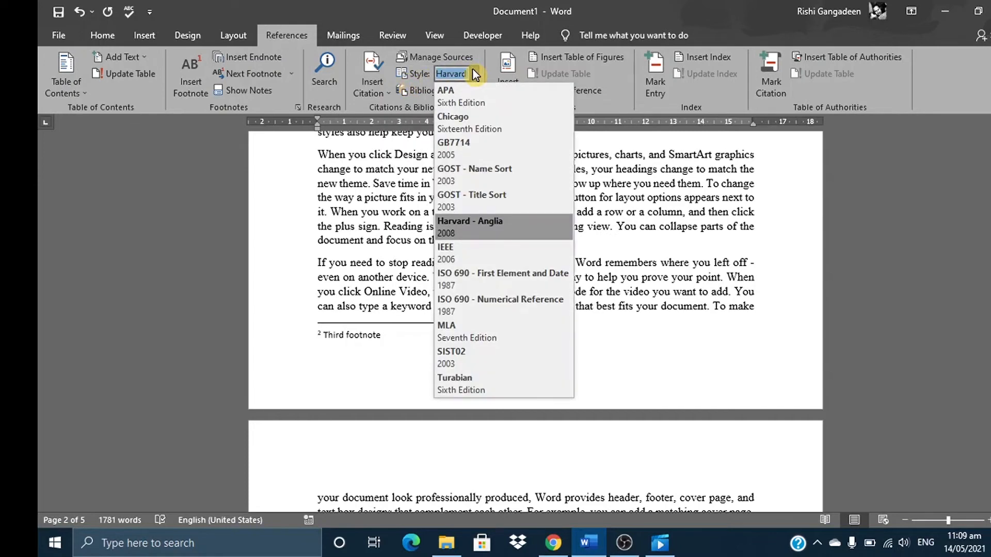
pyautogui.click(471, 100)
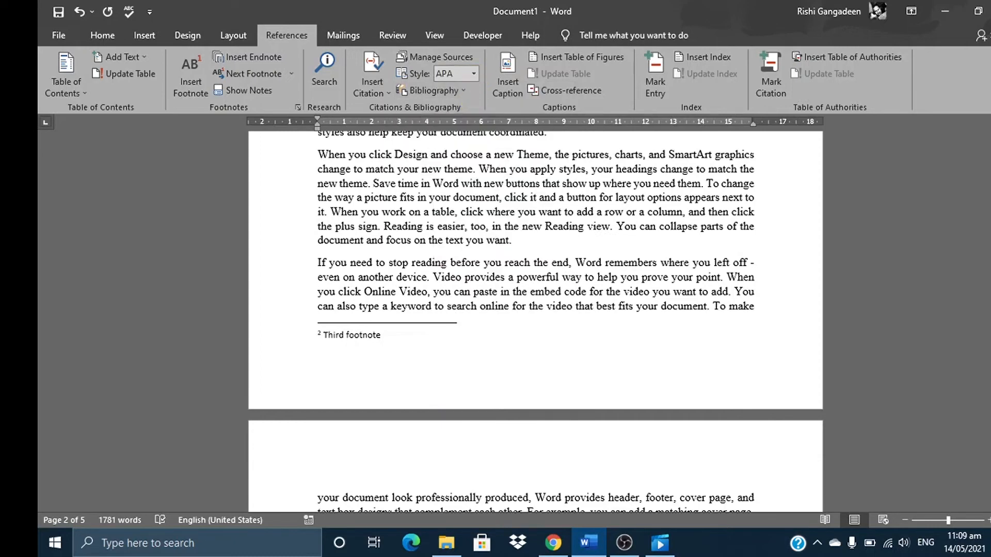
# Insert the built-in References bibliography on page 5, above the endnote
pyautogui.moveTo(990, 265); pyautogui.dragTo(990, 338)
pyautogui.click(352, 332)
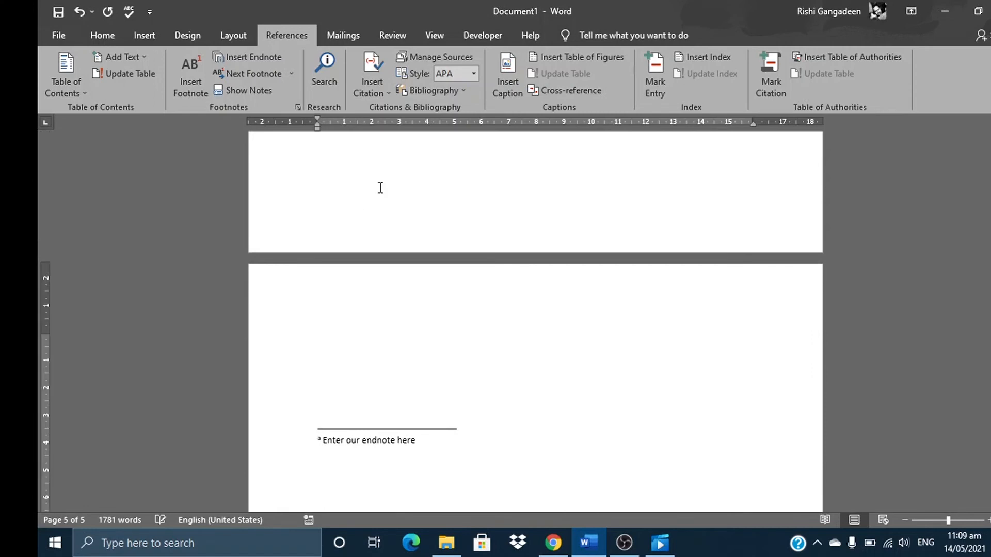
pyautogui.scroll(-1, 393, 165)
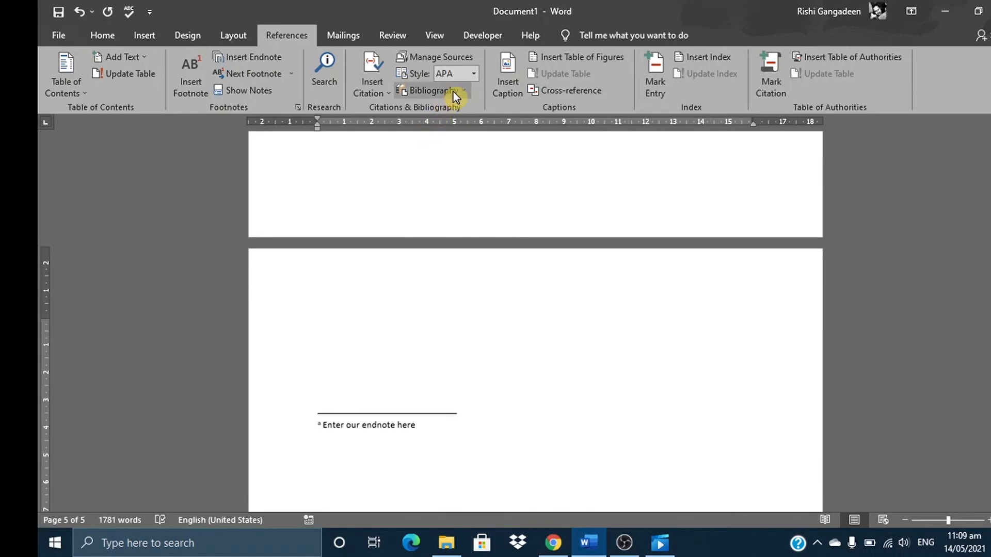
pyautogui.click(454, 91)
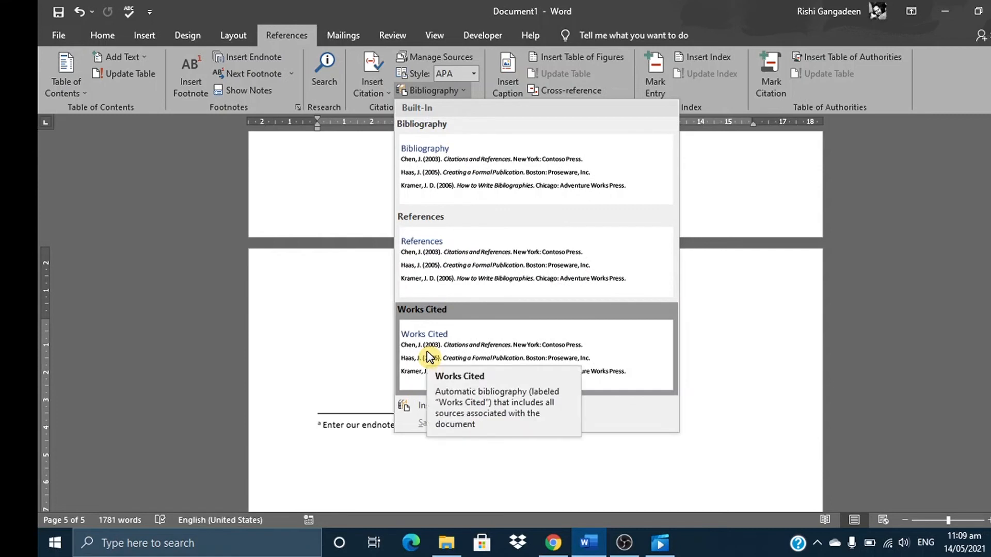
pyautogui.click(438, 266)
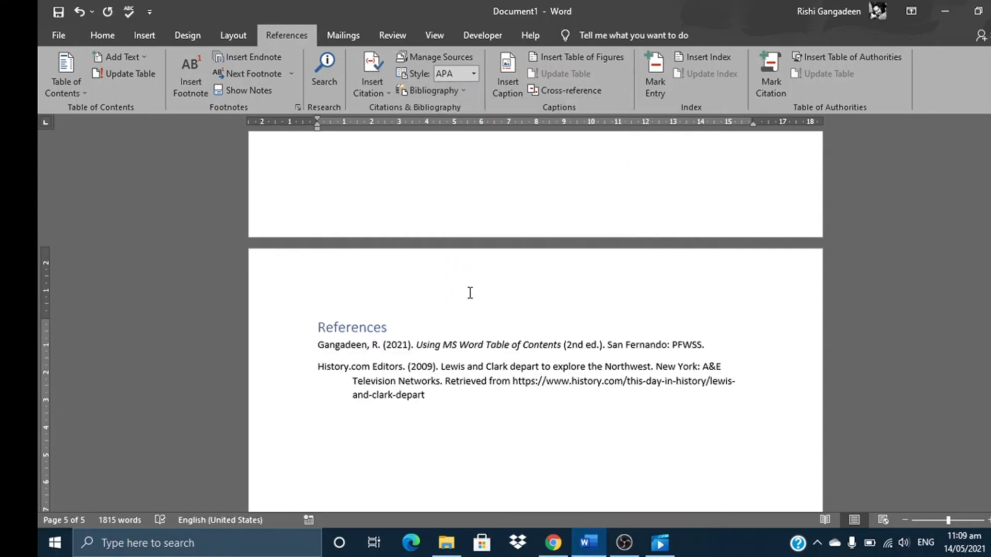
# Update the citations and bibliography from the References block and return to the document's first page
pyautogui.click(346, 327)
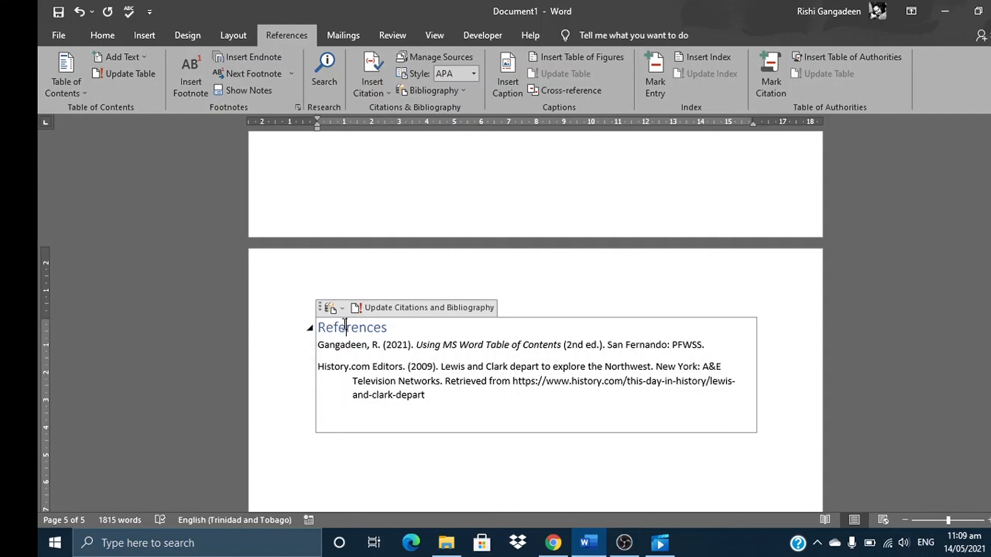
pyautogui.click(423, 310)
pyautogui.moveTo(990, 432); pyautogui.dragTo(990, 331)
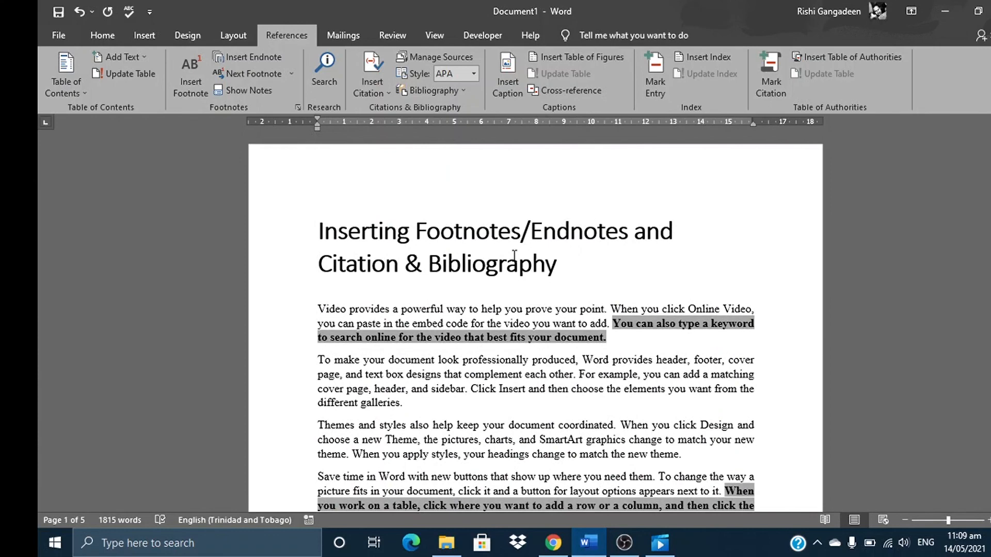